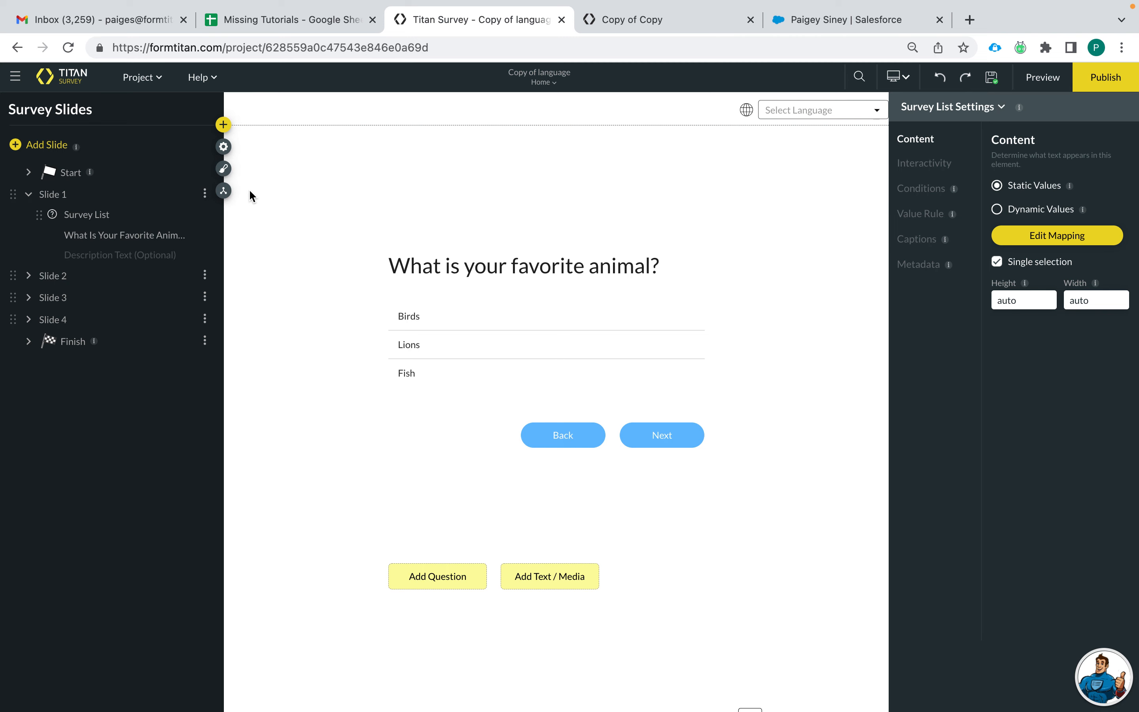
# - Examine the survey's default question flow from Start through the four slides to Finish, and close it
pyautogui.click(224, 191)
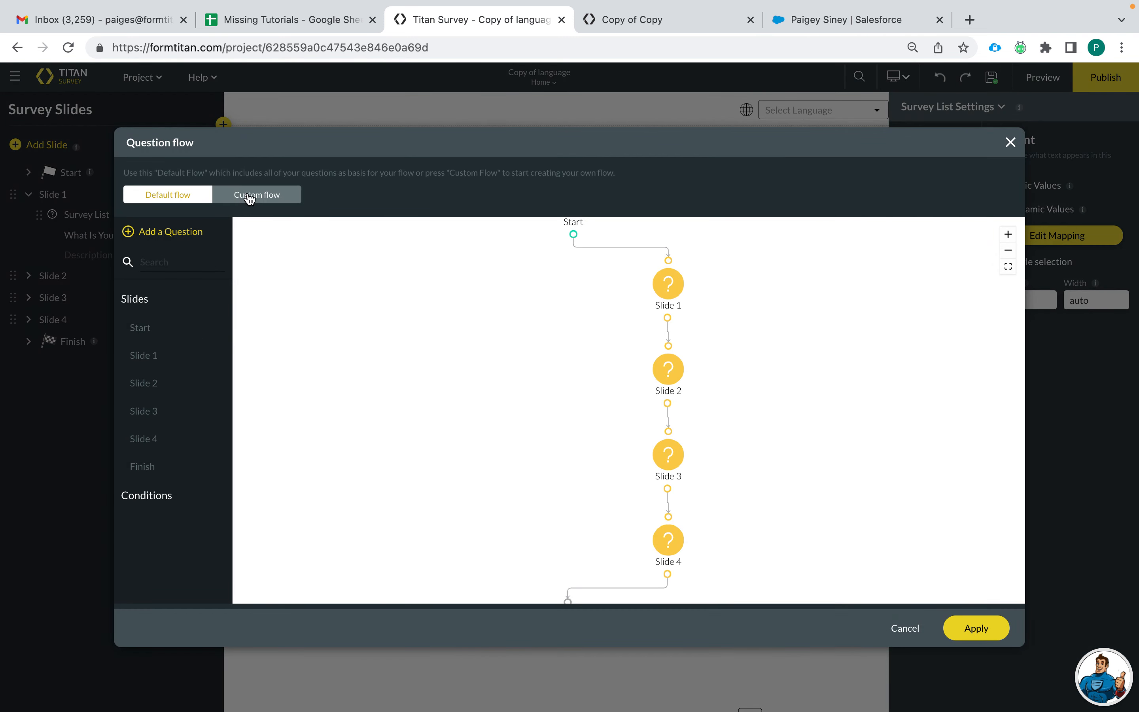
pyautogui.moveTo(528, 269); pyautogui.dragTo(530, 373)
pyautogui.scroll(-3, 577, 427)
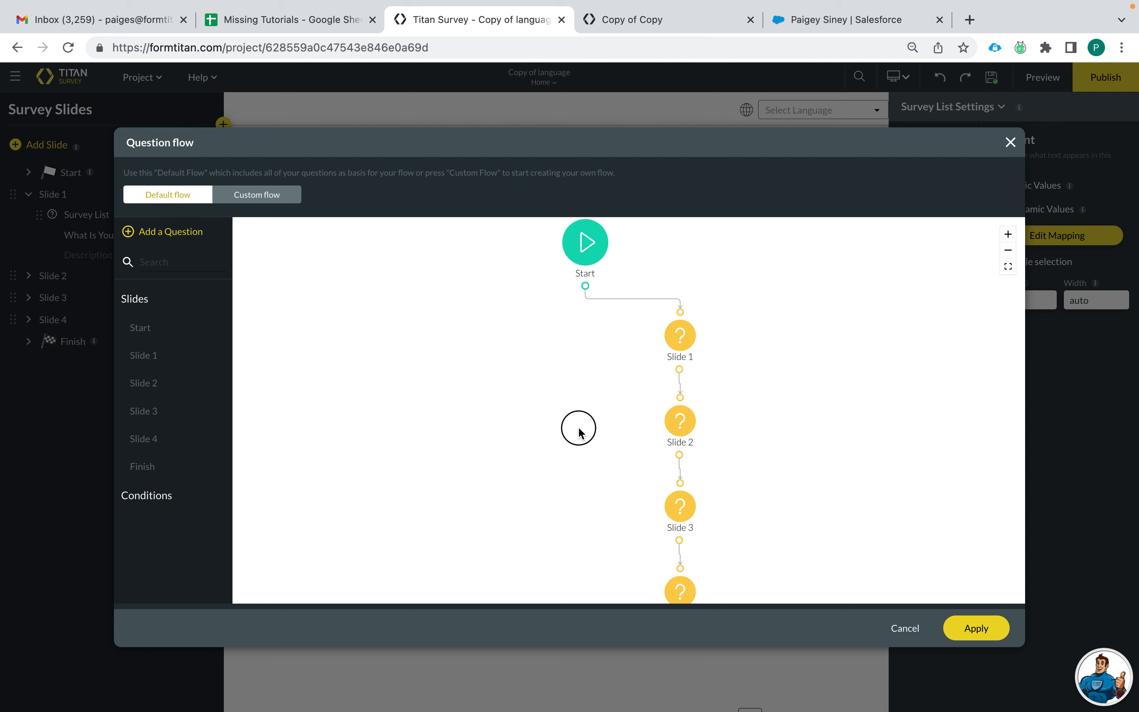
pyautogui.moveTo(600, 532); pyautogui.dragTo(582, 465)
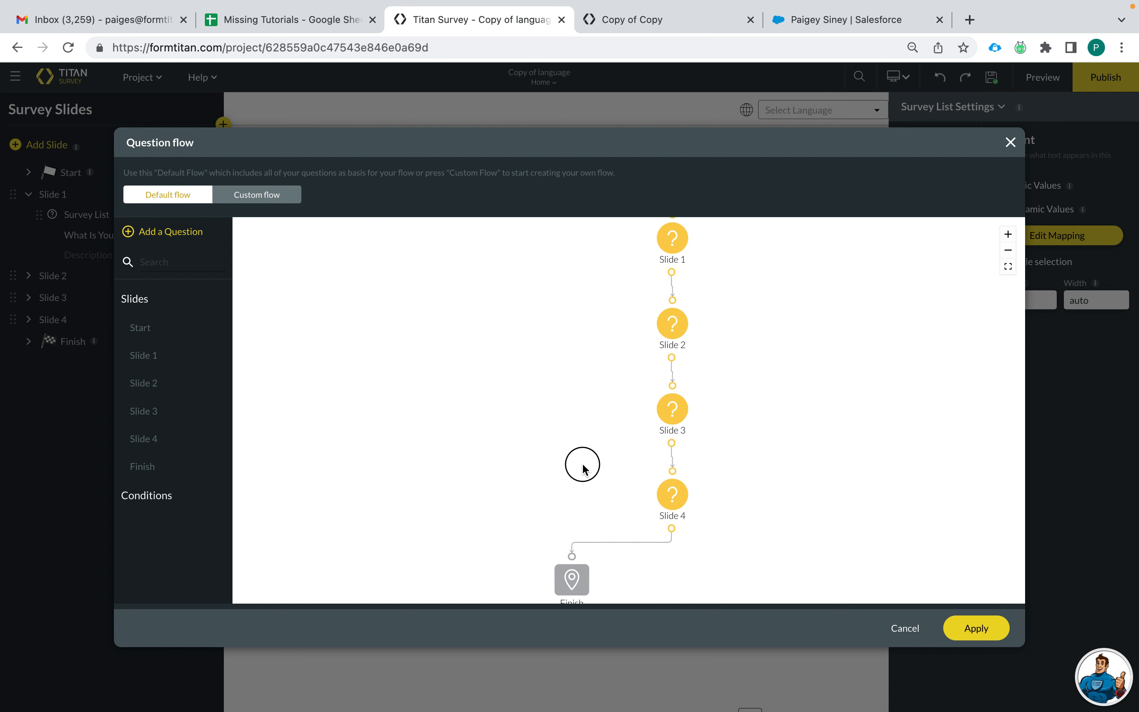
pyautogui.moveTo(591, 418); pyautogui.dragTo(595, 467)
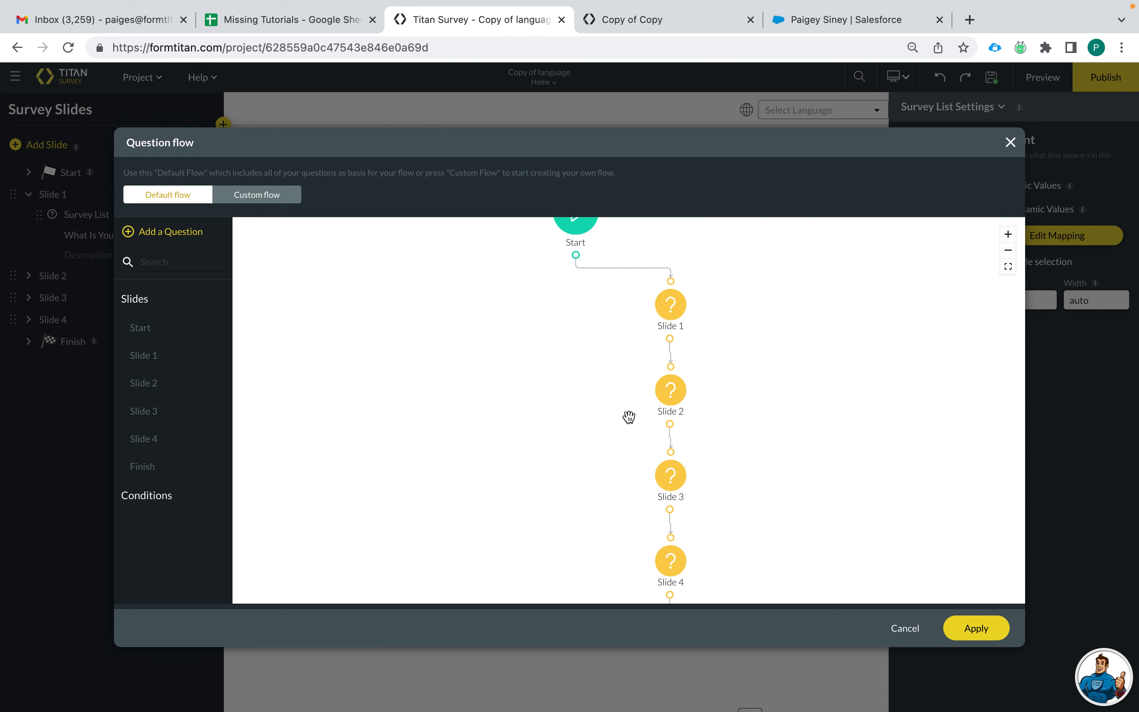
pyautogui.moveTo(593, 463); pyautogui.dragTo(594, 405)
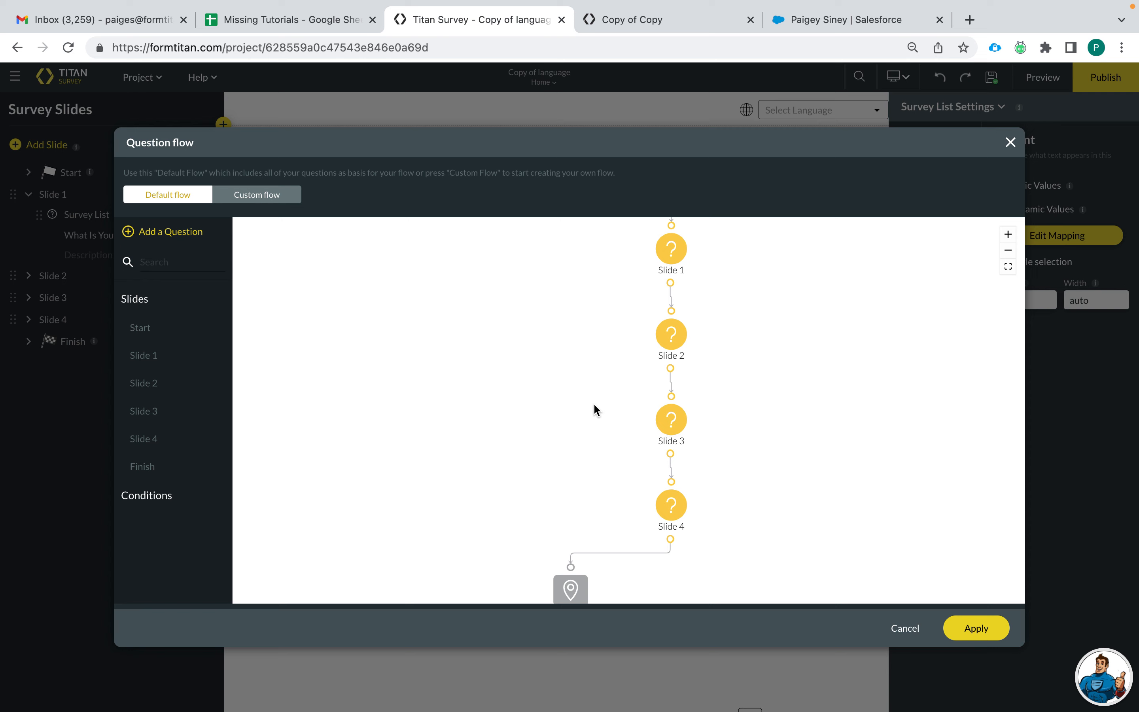
pyautogui.click(1011, 141)
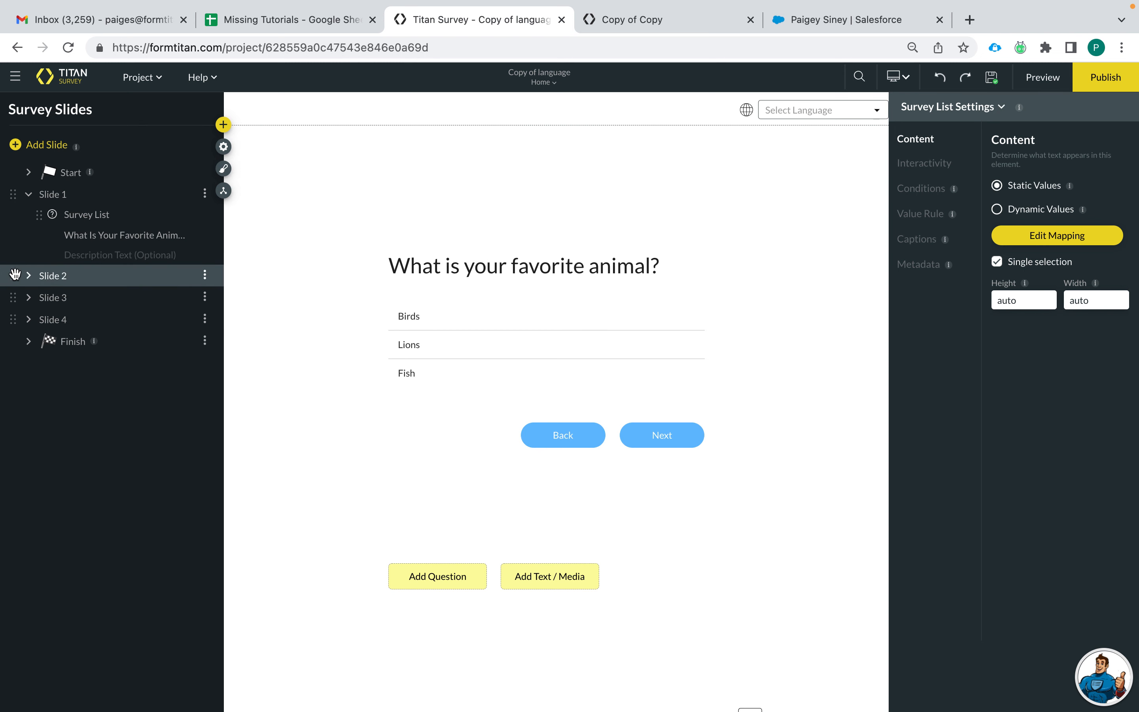
# - Review the questions on Slide 2, Slide 3 and Slide 4
pyautogui.click(27, 277)
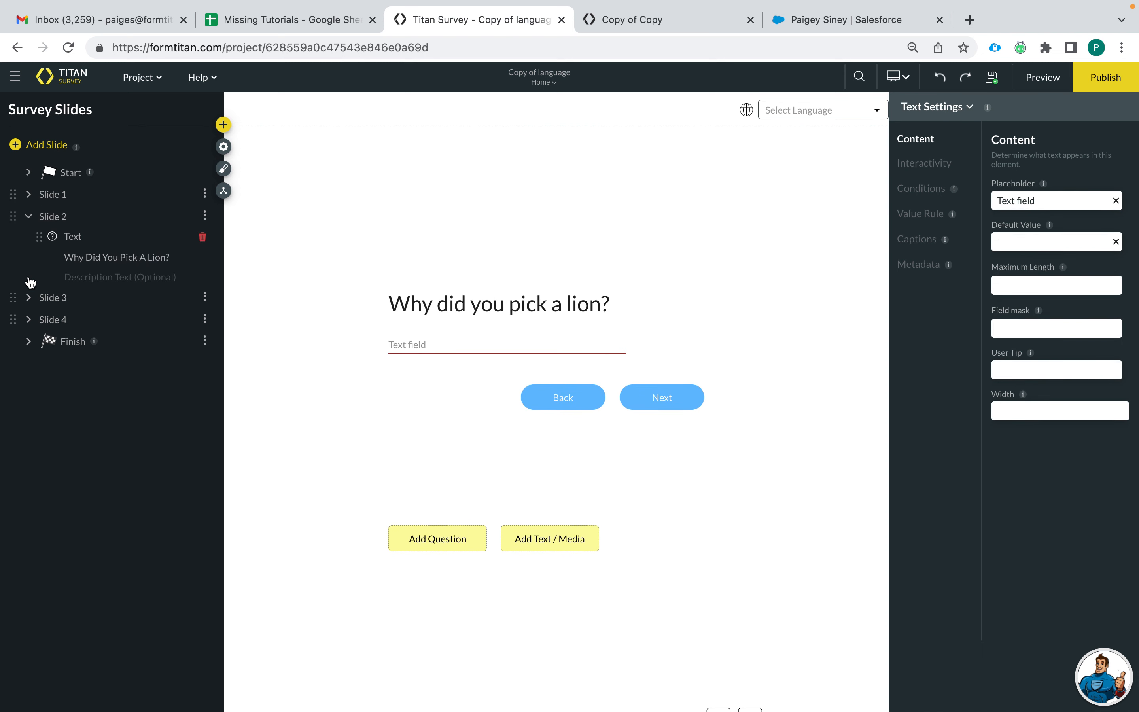
pyautogui.click(29, 299)
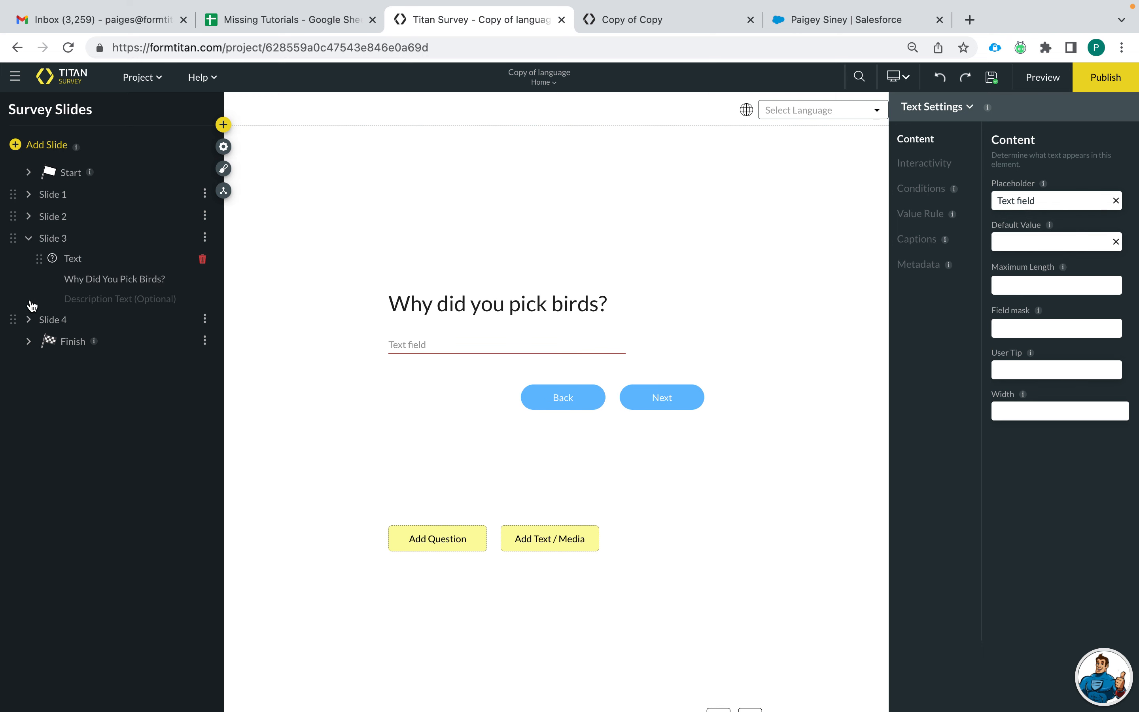
pyautogui.click(30, 320)
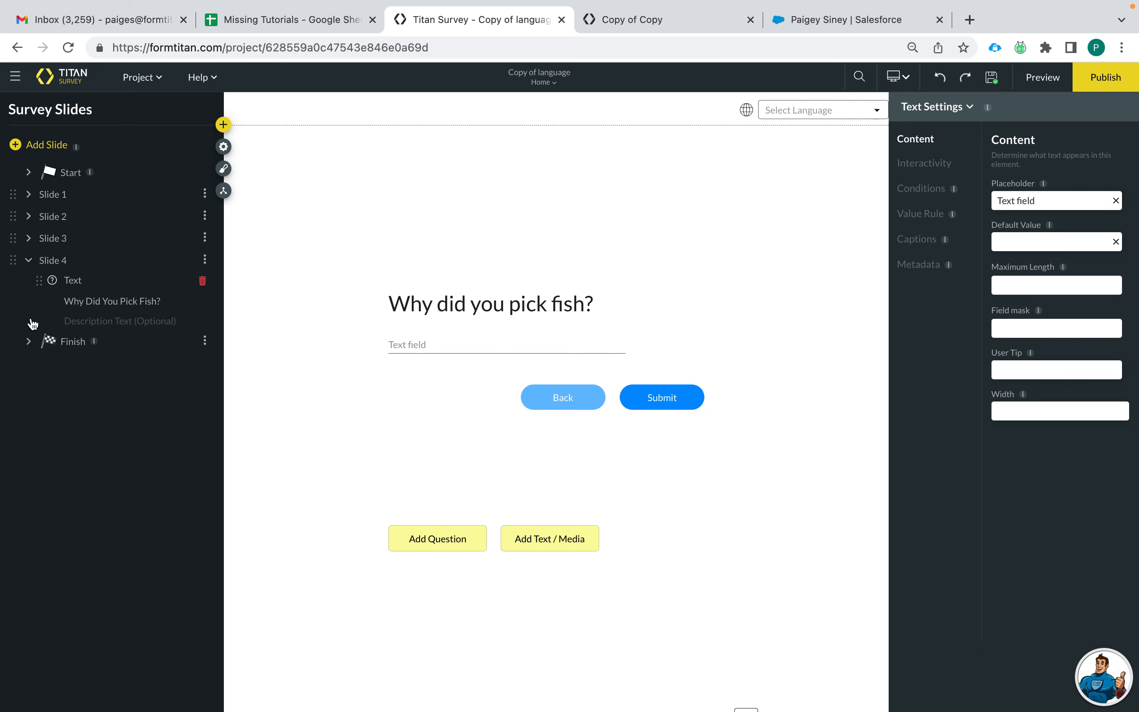
# - Switch the question flow to Custom flow and delete its existing If condition and Finish node
pyautogui.click(224, 190)
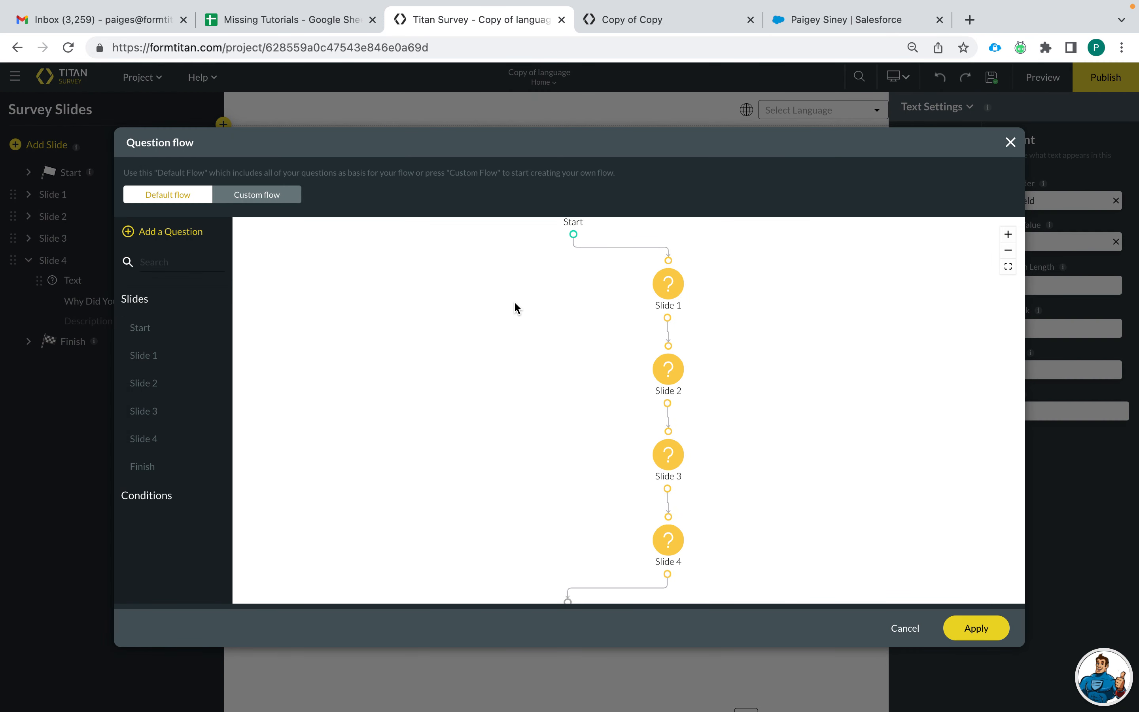
pyautogui.moveTo(504, 309); pyautogui.dragTo(511, 411)
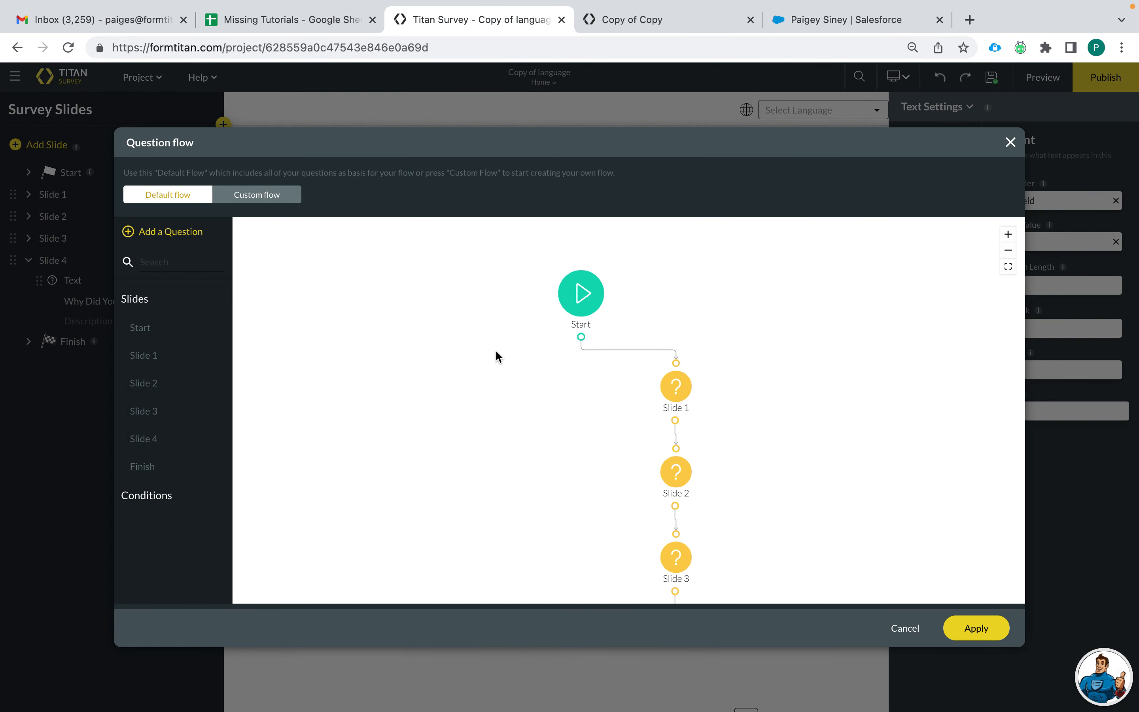
pyautogui.click(266, 203)
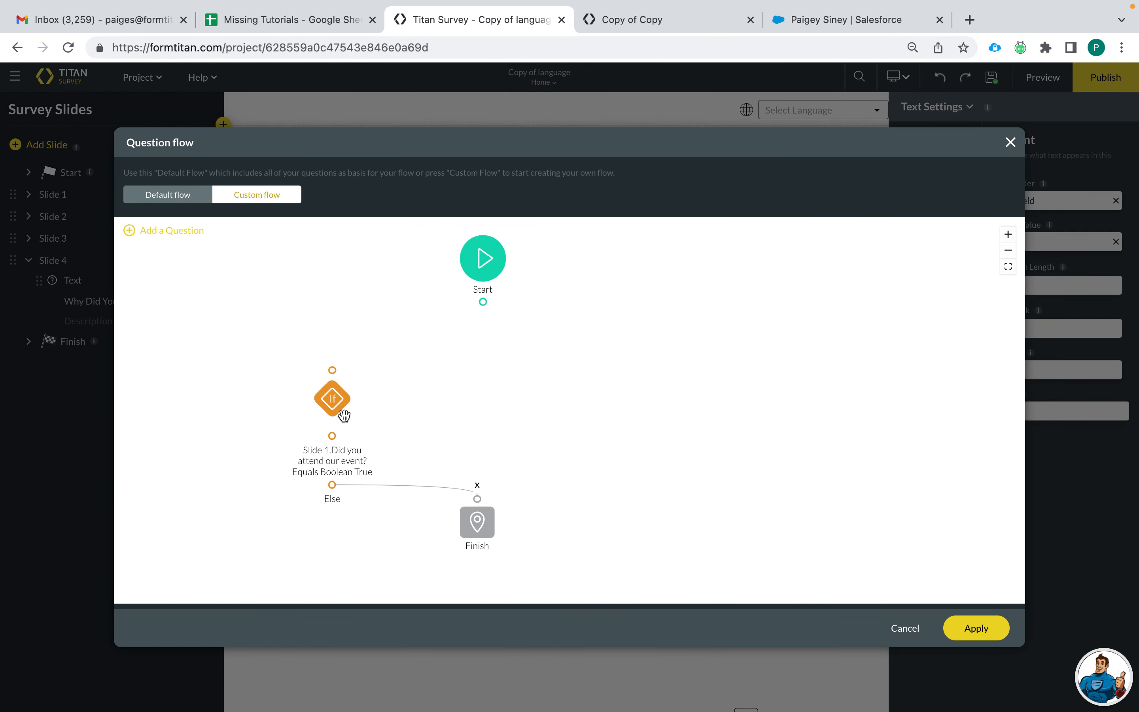
pyautogui.click(353, 402)
pyautogui.rightClick(353, 403)
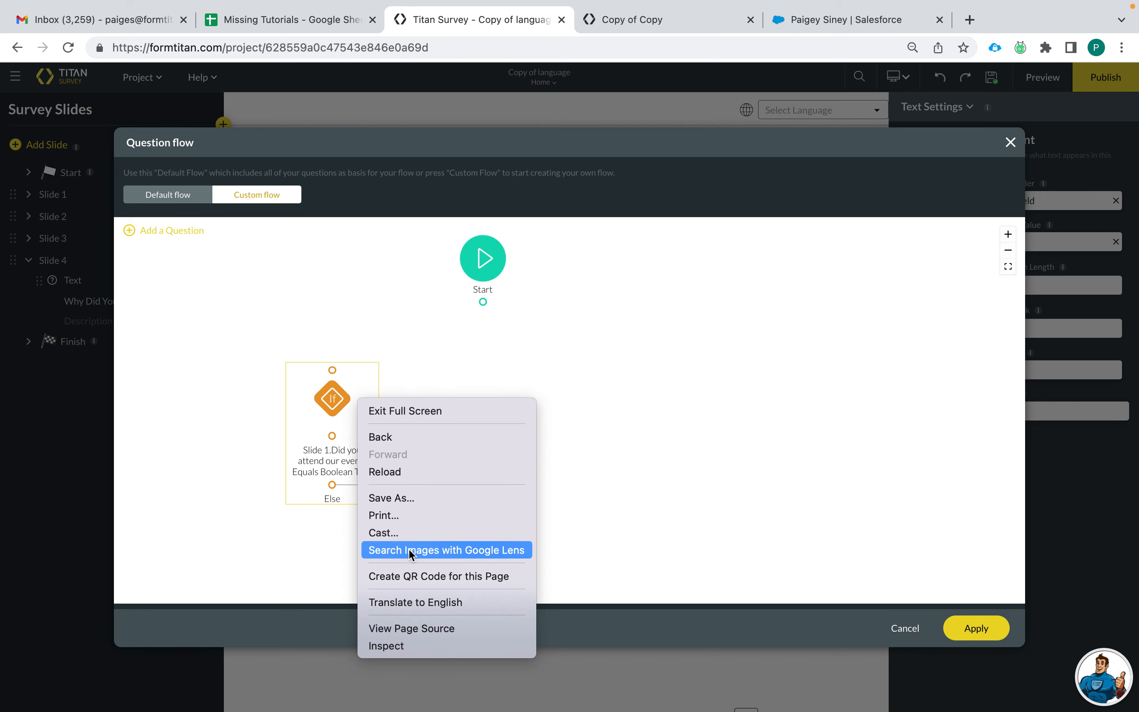
pyautogui.click(319, 484)
pyautogui.click(350, 486)
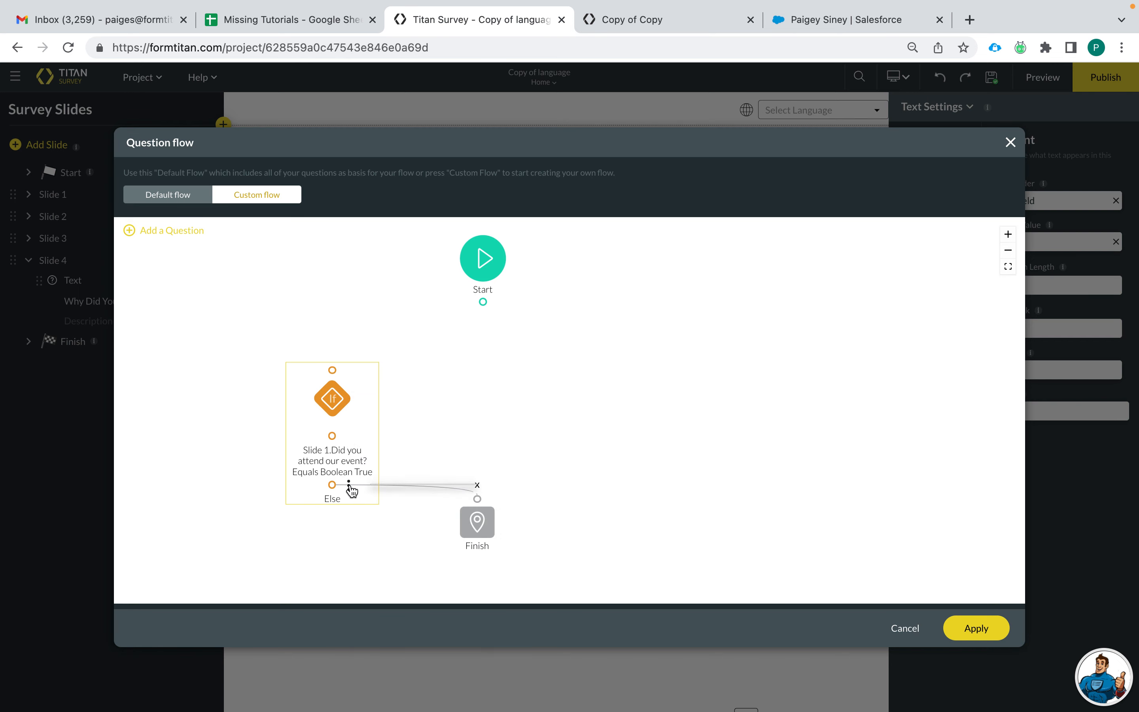
pyautogui.click(343, 435)
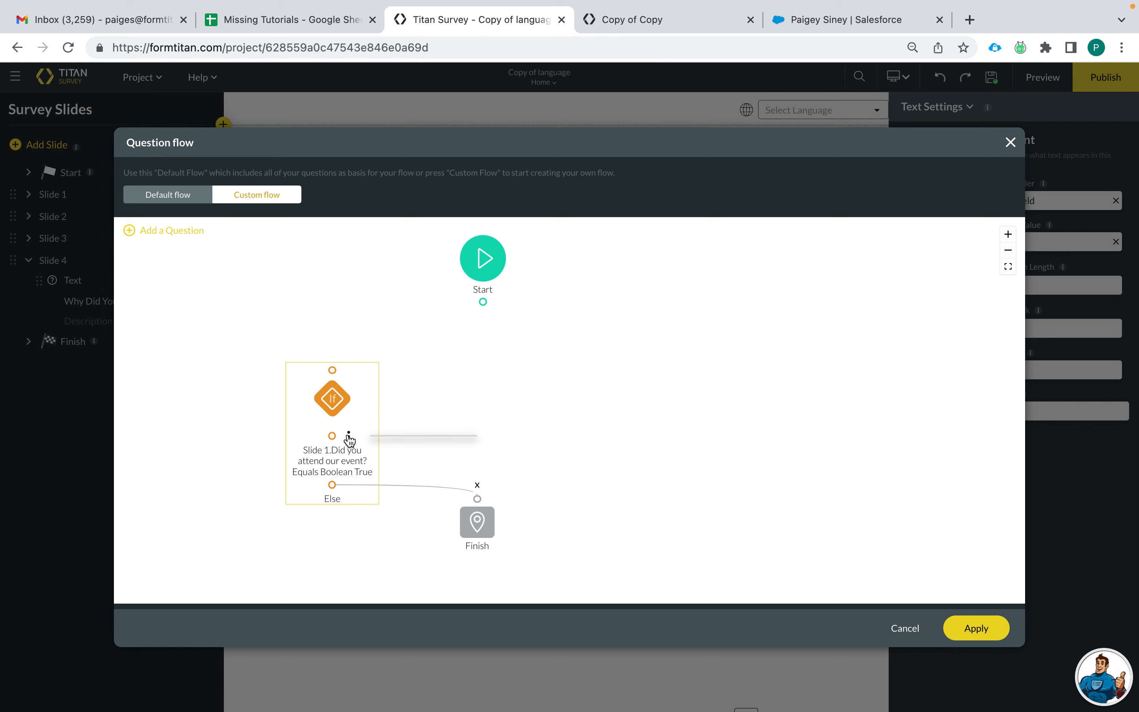
pyautogui.click(351, 439)
pyautogui.click(361, 408)
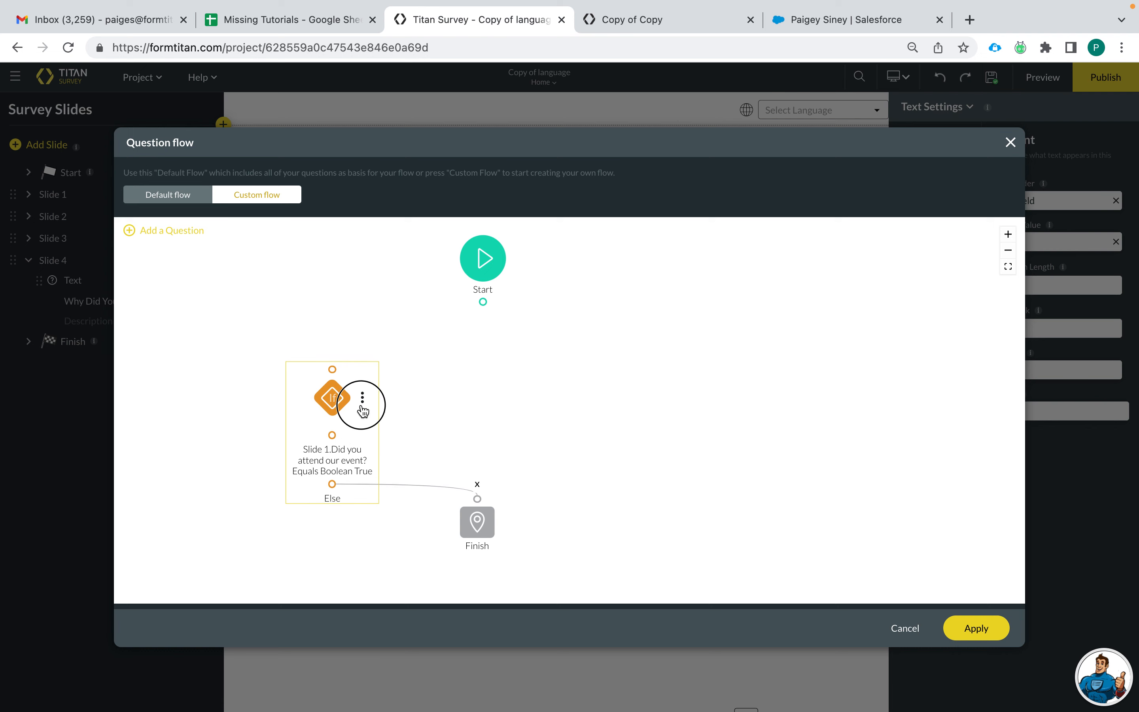
pyautogui.click(416, 418)
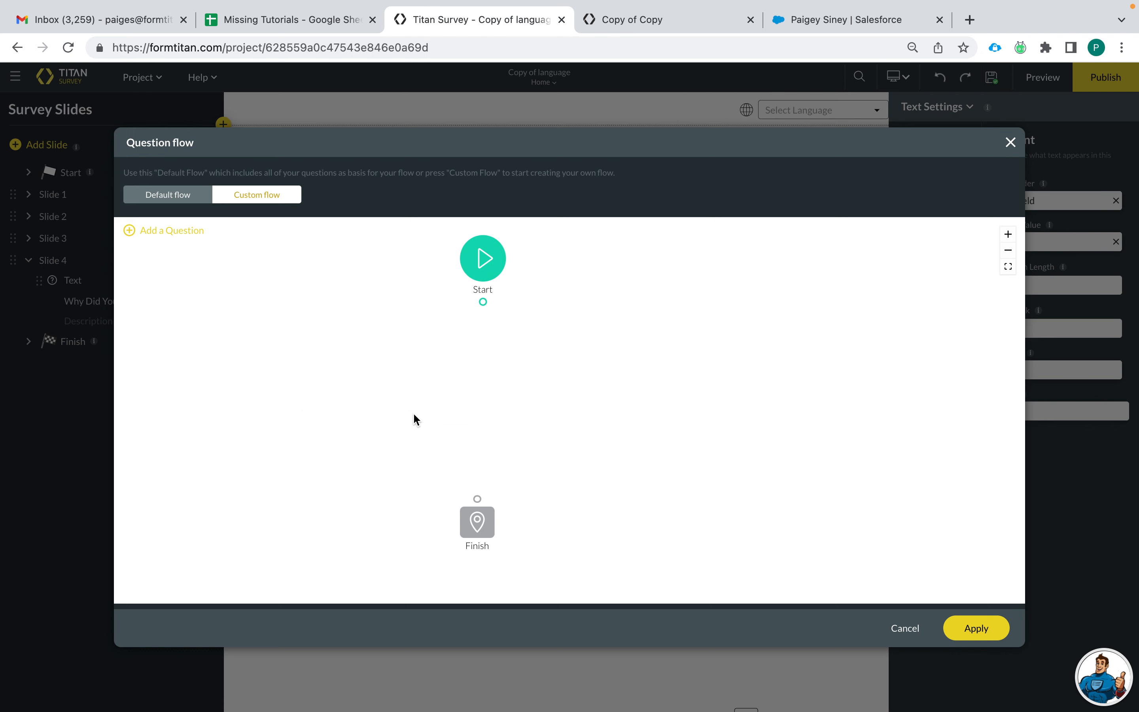
pyautogui.click(504, 519)
pyautogui.click(558, 523)
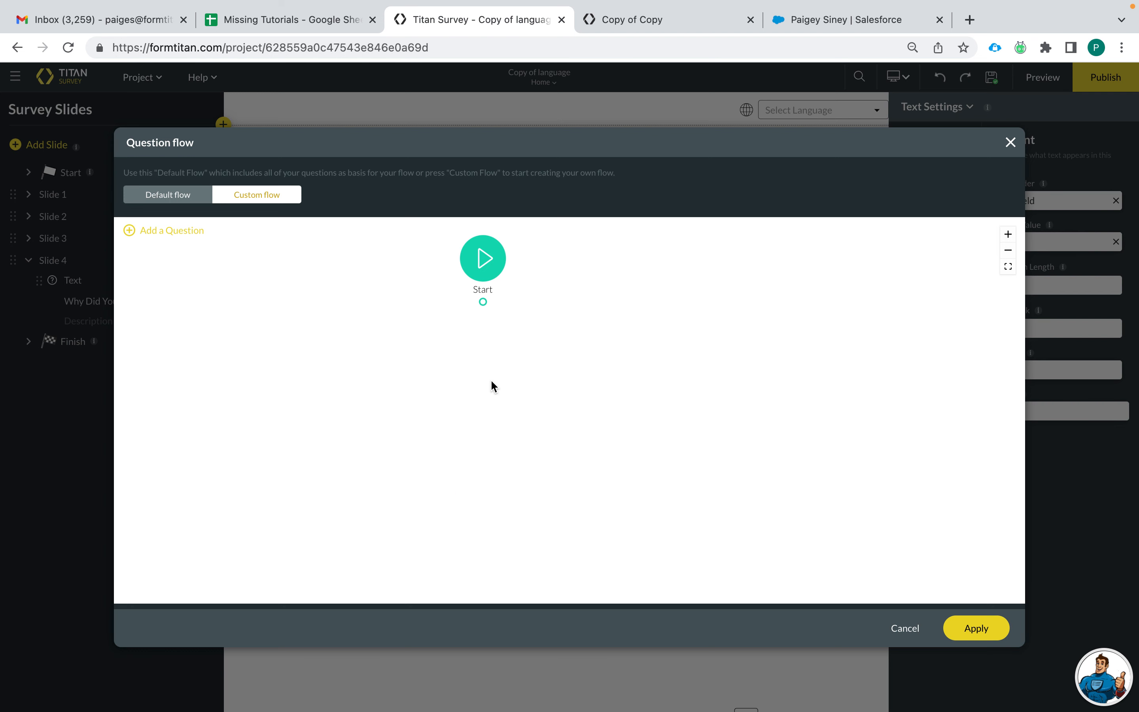
# - Insert Slide 1, Slide 2, Slide 3, Slide 4 and Finish into the custom flow
pyautogui.click(501, 429)
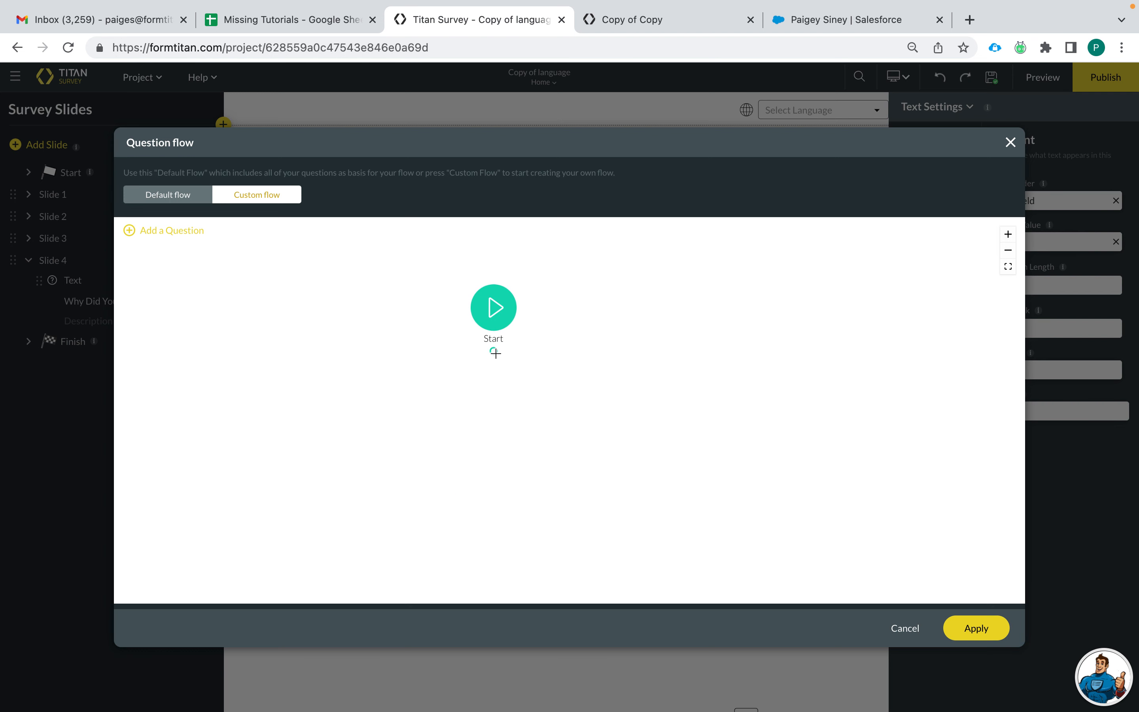
pyautogui.click(194, 240)
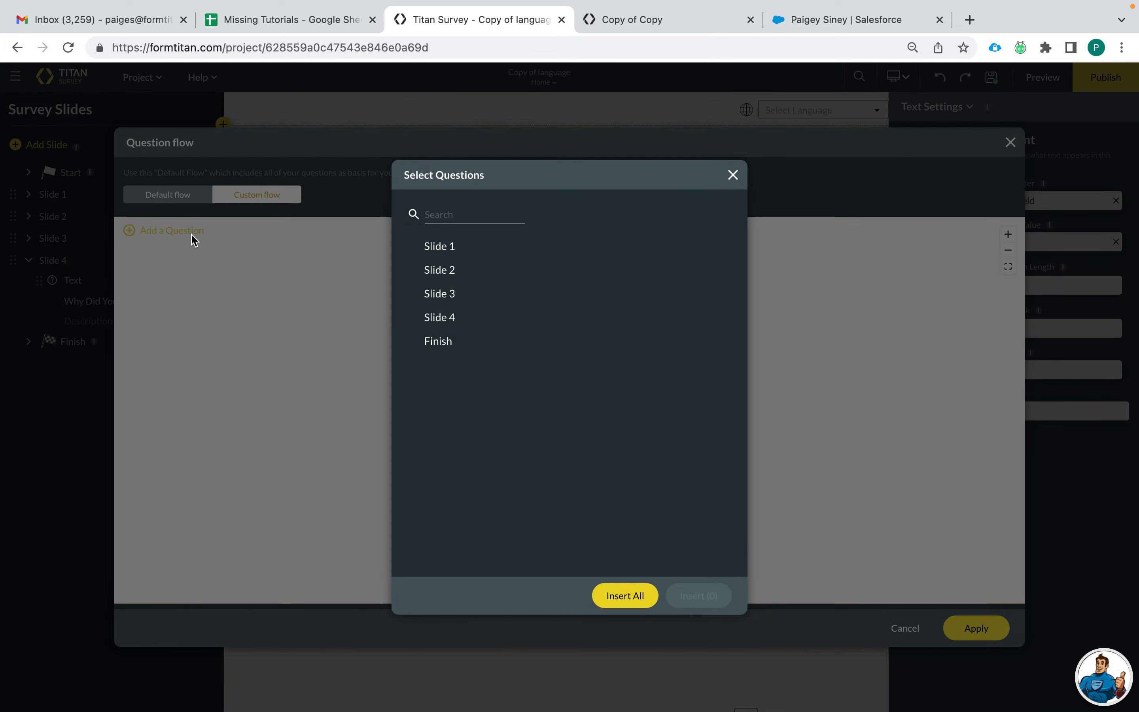
pyautogui.click(466, 249)
pyautogui.click(450, 272)
pyautogui.click(453, 295)
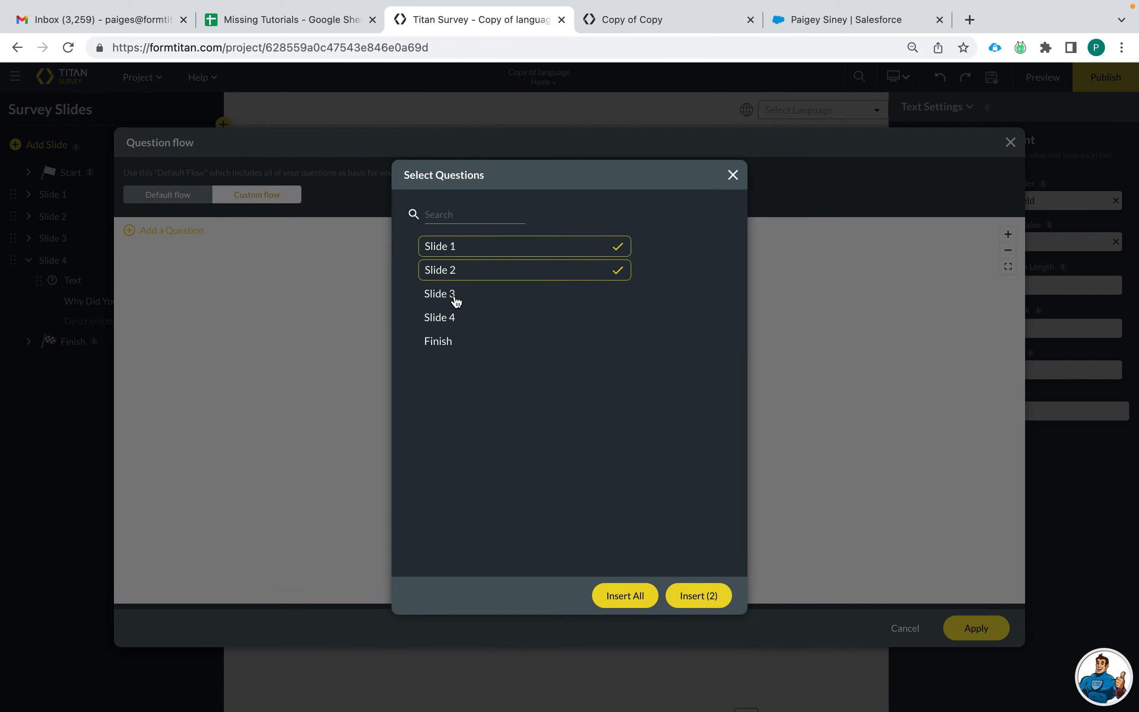
pyautogui.click(457, 315)
pyautogui.click(458, 347)
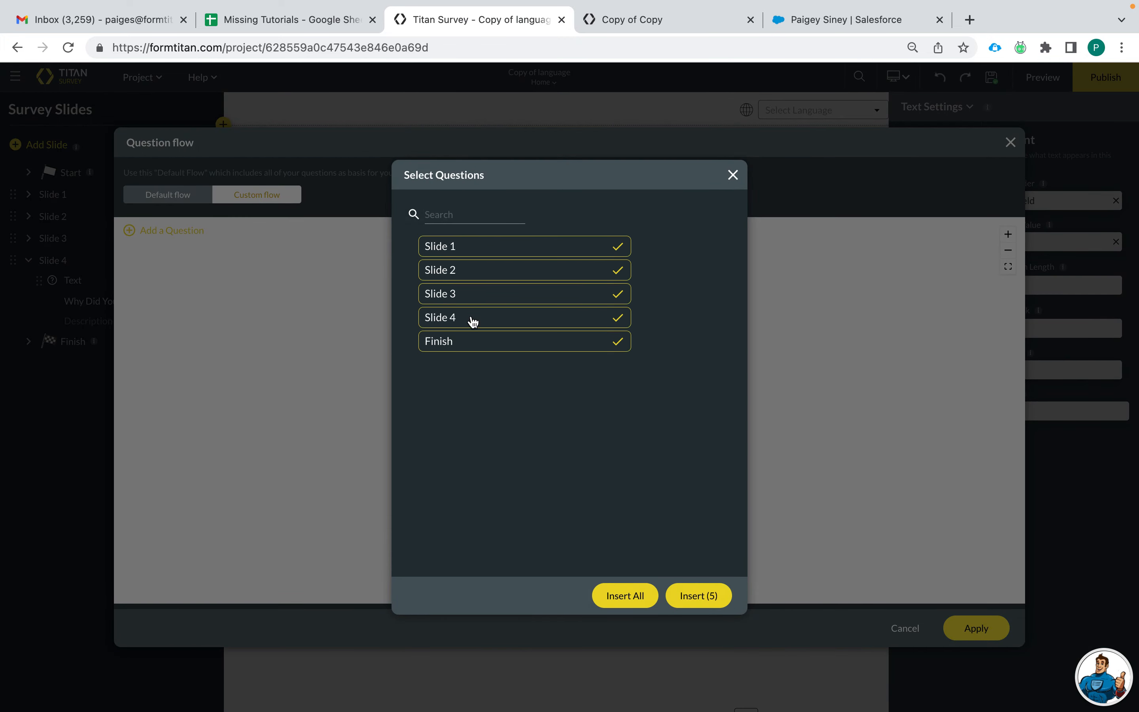
pyautogui.click(695, 603)
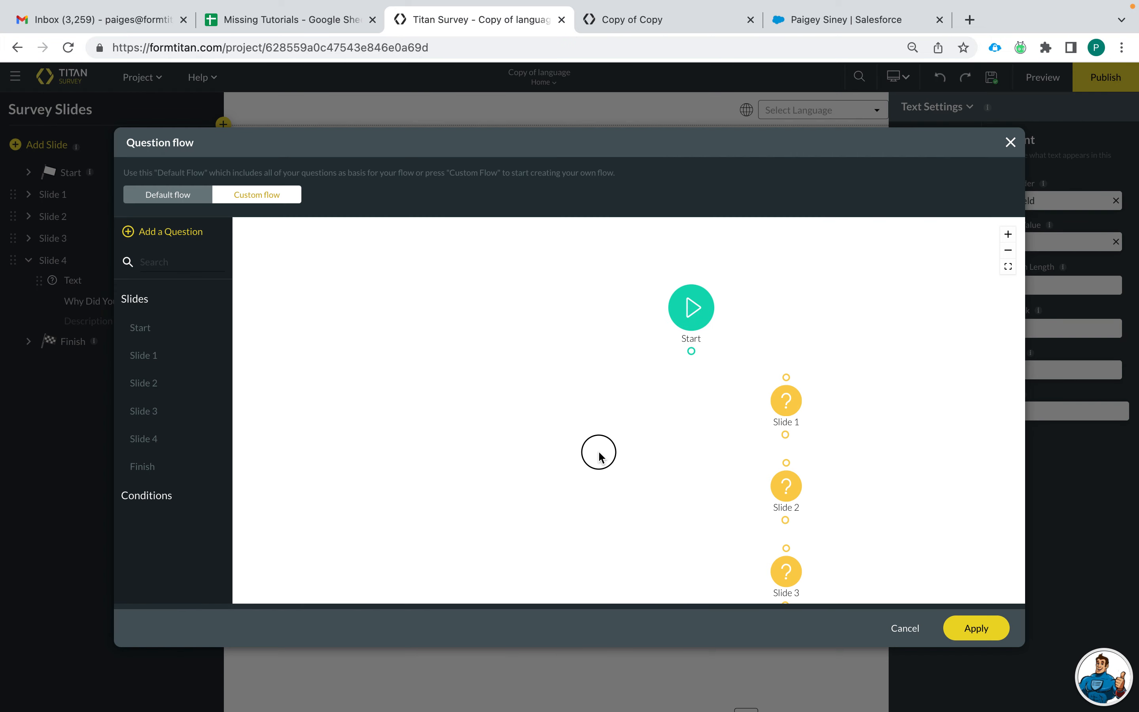
# - Move Slide 1 directly below Start and connect Start to it
pyautogui.moveTo(598, 451); pyautogui.dragTo(539, 415)
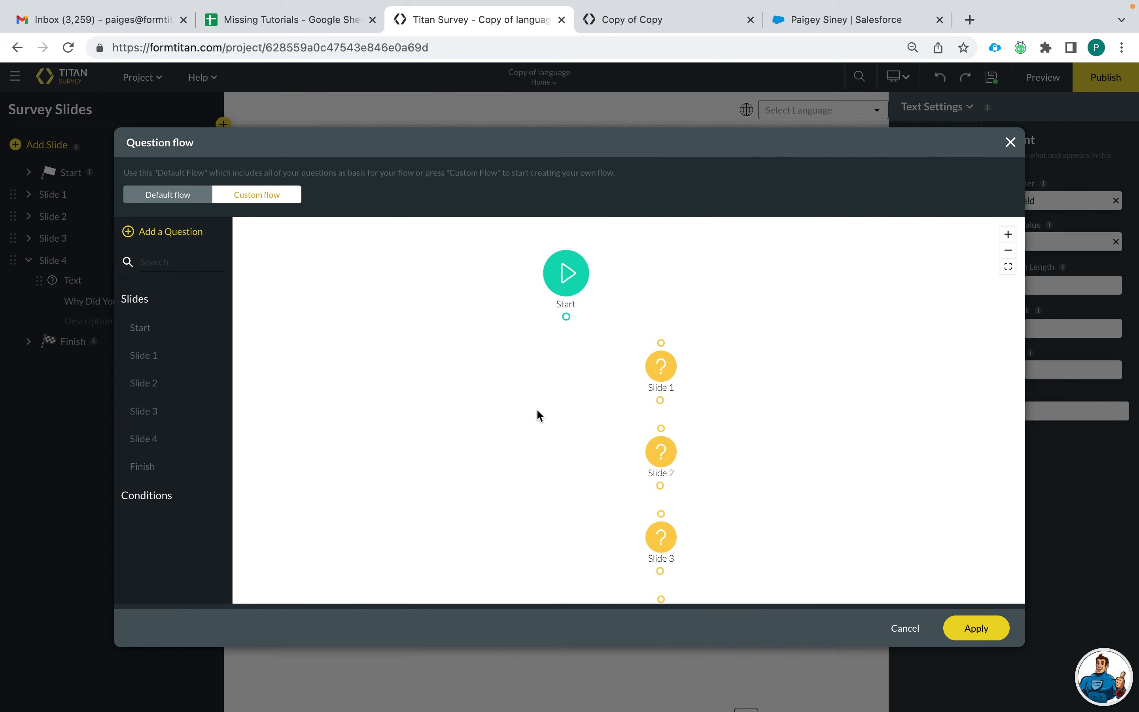
pyautogui.moveTo(673, 368)
pyautogui.moveTo(673, 368); pyautogui.dragTo(582, 390)
pyautogui.moveTo(563, 318); pyautogui.dragTo(573, 366)
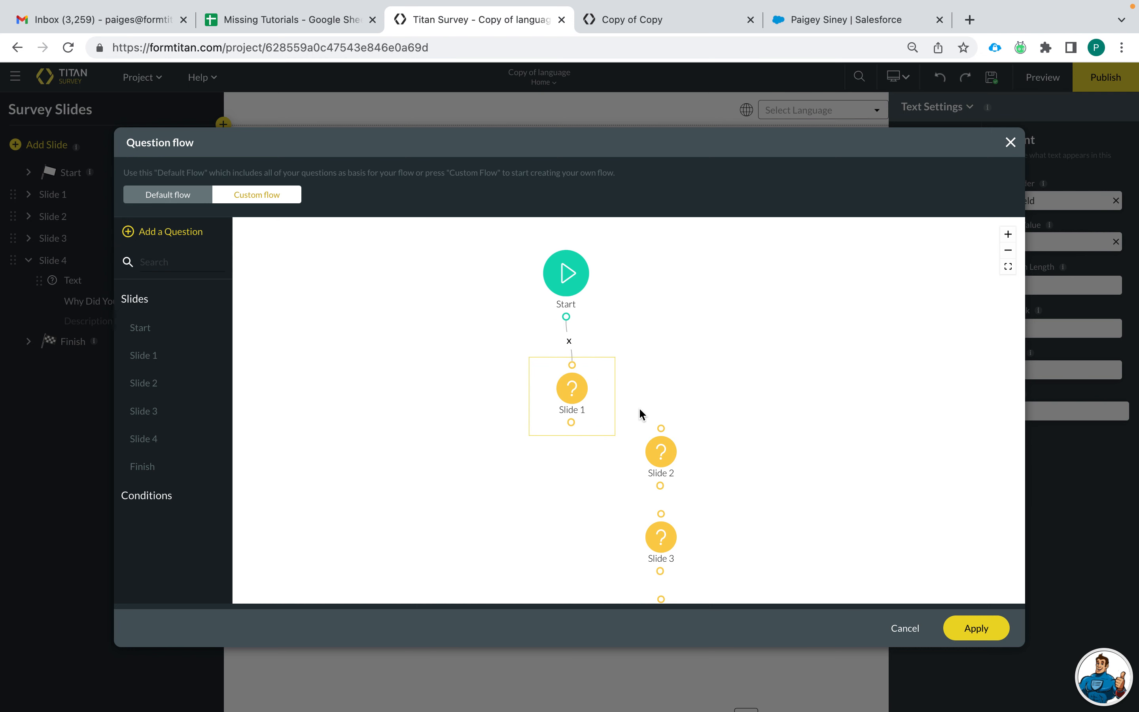
# - Arrange Slide 2, Slide 3 and Slide 4 side by side in a row below Slide 1
pyautogui.moveTo(659, 452); pyautogui.dragTo(383, 494)
pyautogui.moveTo(501, 493); pyautogui.dragTo(500, 432)
pyautogui.moveTo(658, 472); pyautogui.dragTo(570, 450)
pyautogui.click(663, 553)
pyautogui.moveTo(663, 553); pyautogui.dragTo(757, 433)
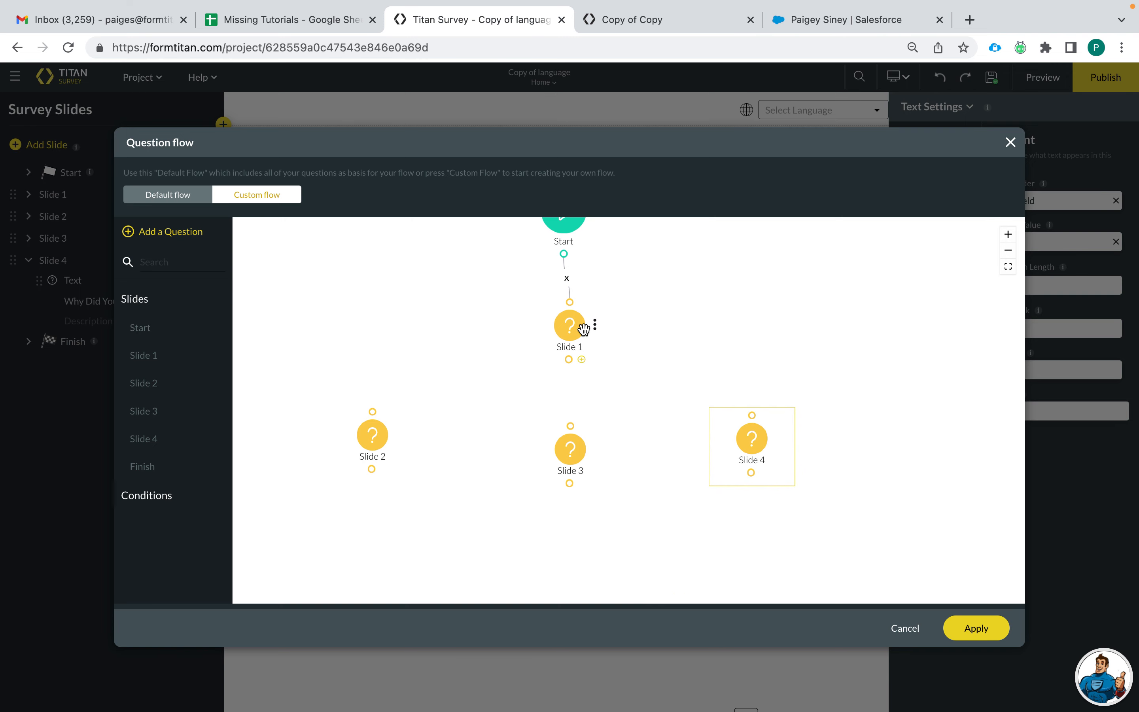
# - Start a condition on Slide 1 and set Rule 1's field to "Slide 1.What is your favorite animal? / Label"
pyautogui.click(595, 325)
pyautogui.click(650, 316)
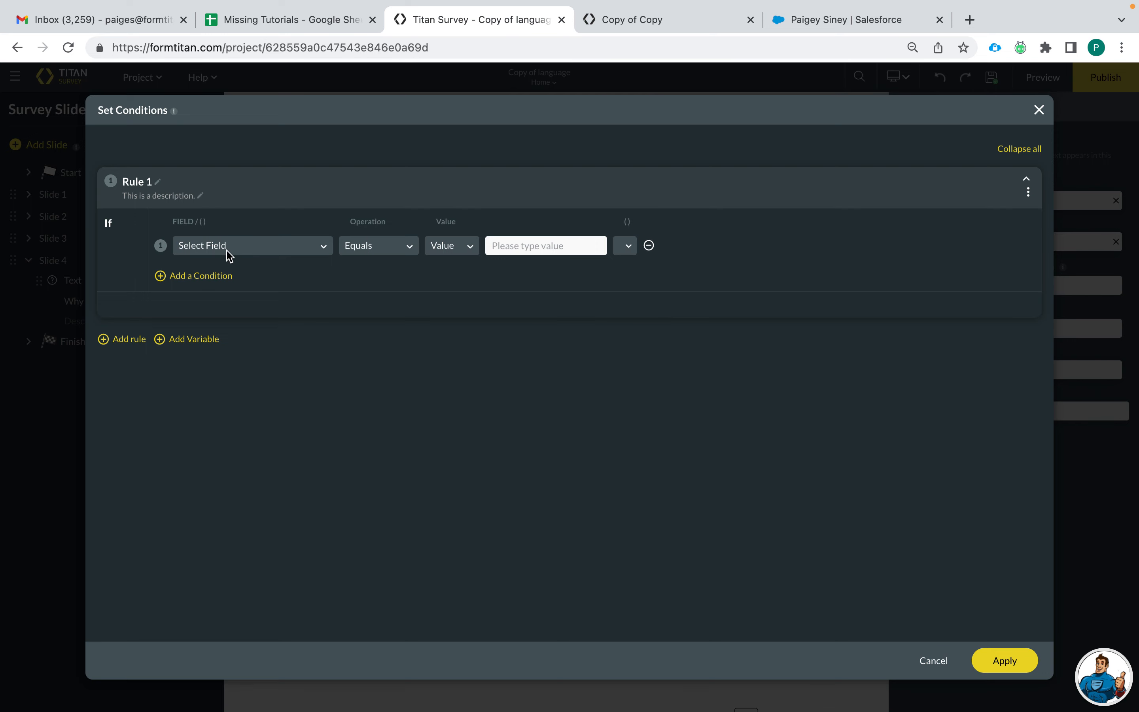
pyautogui.click(230, 256)
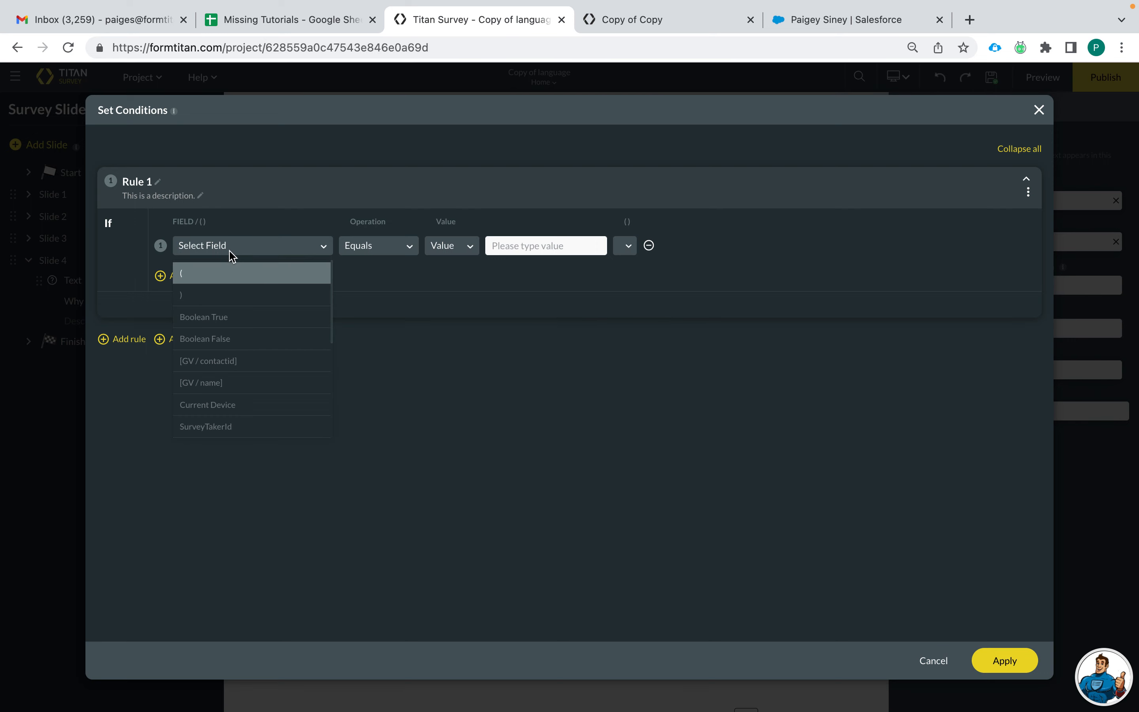
pyautogui.write('v')
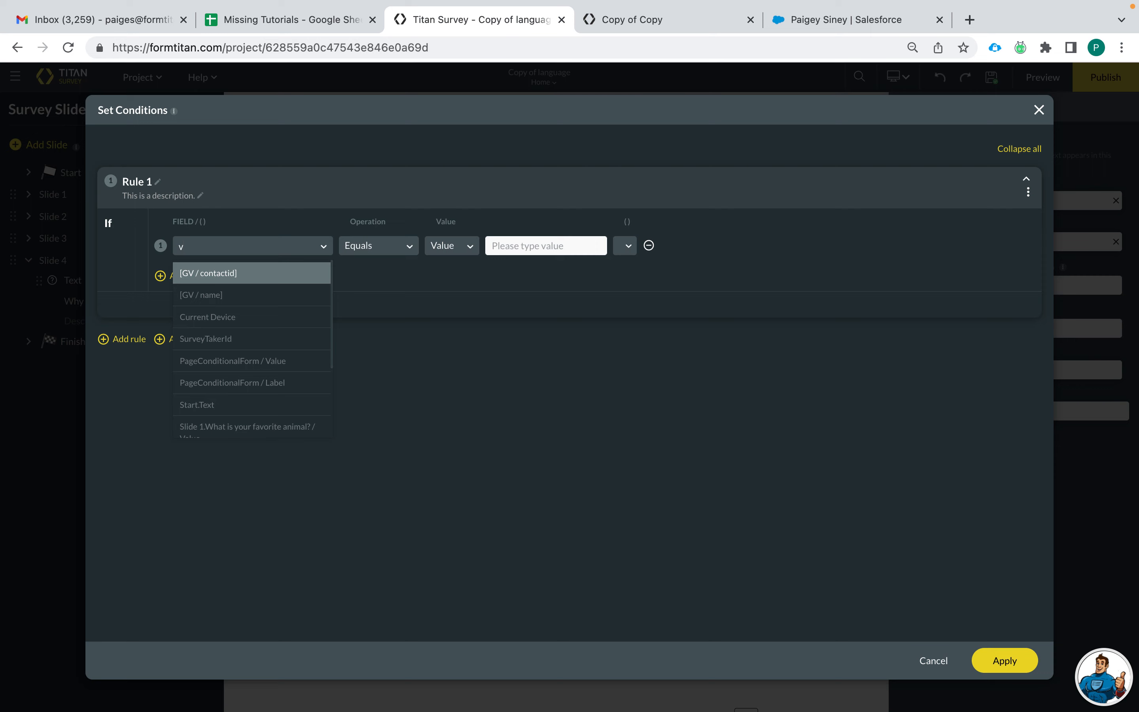
pyautogui.press('BackSpace')
pyautogui.write('what')
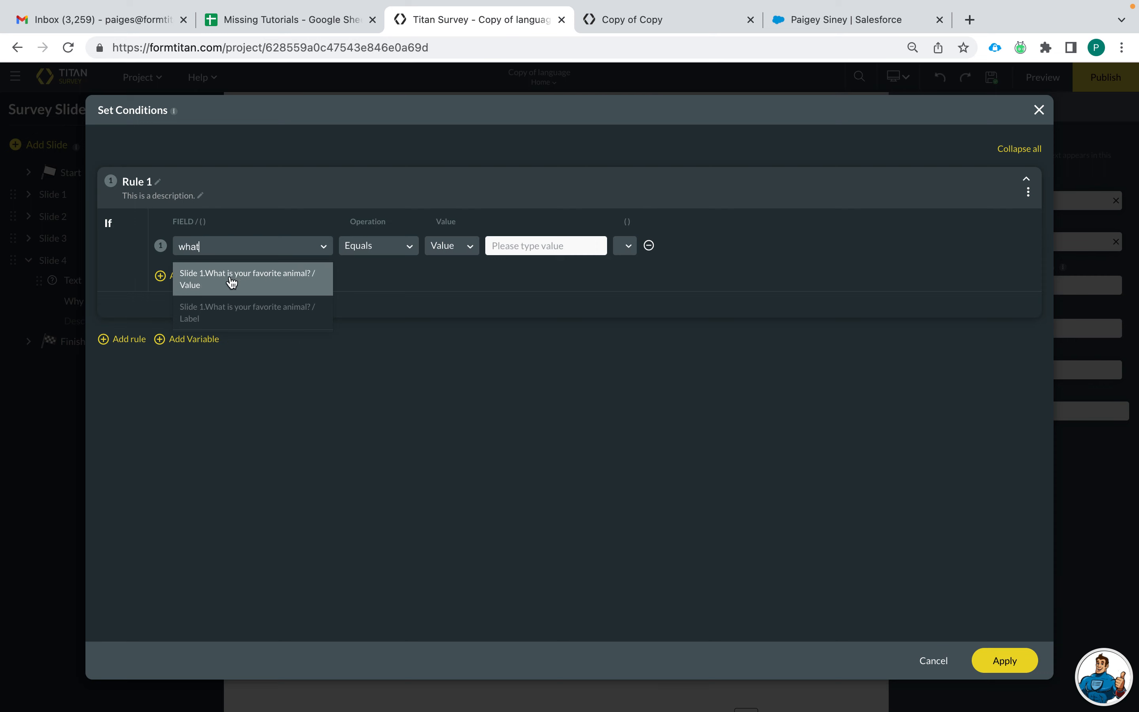
pyautogui.click(237, 312)
pyautogui.click(260, 242)
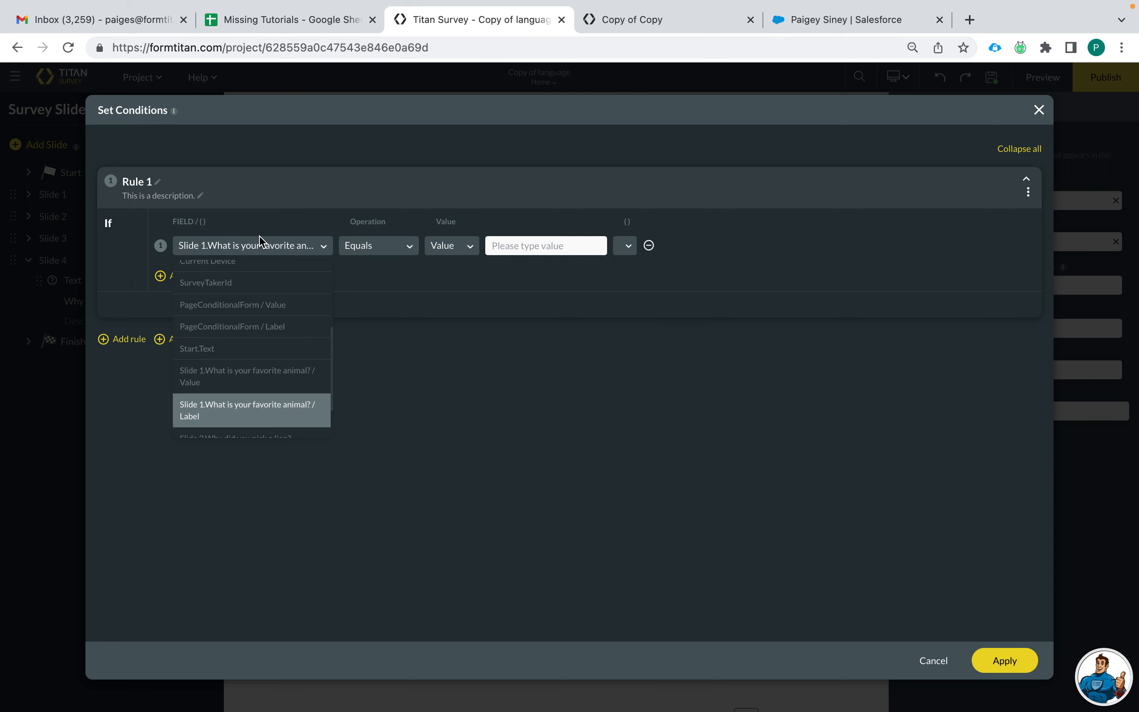
pyautogui.scroll(-1, 236, 401)
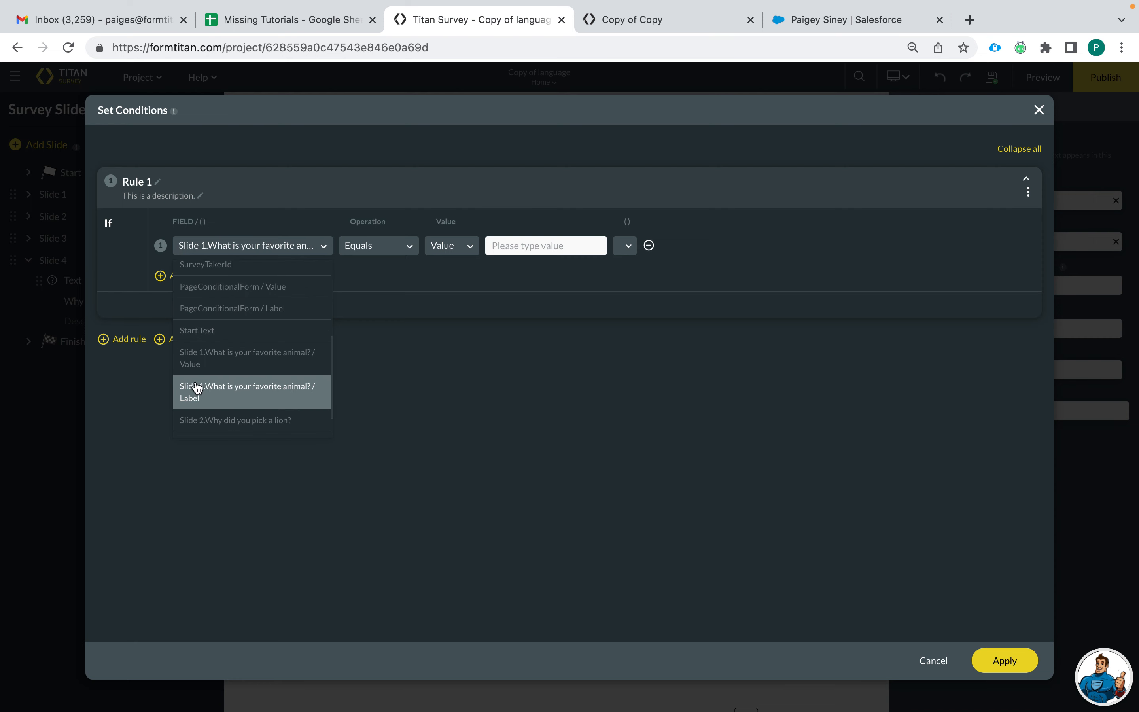
pyautogui.click(237, 397)
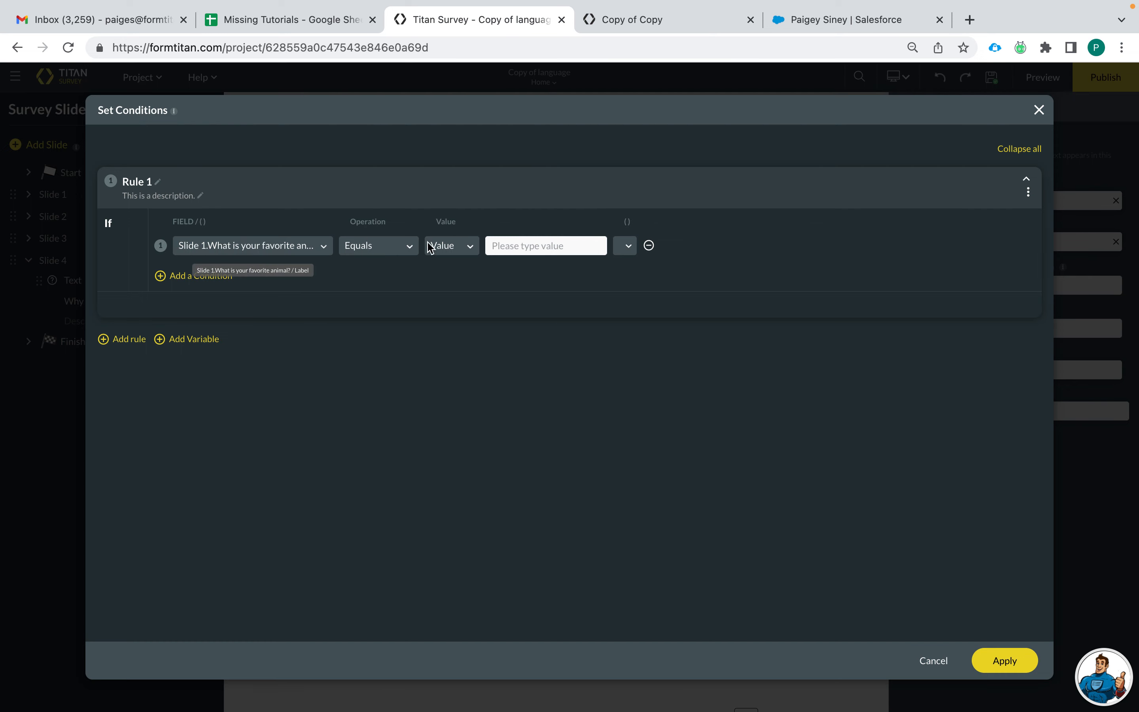
# - Set the comparison value of Rule 1's condition to the survey list label Lions
pyautogui.click(503, 243)
pyautogui.write('Lion')
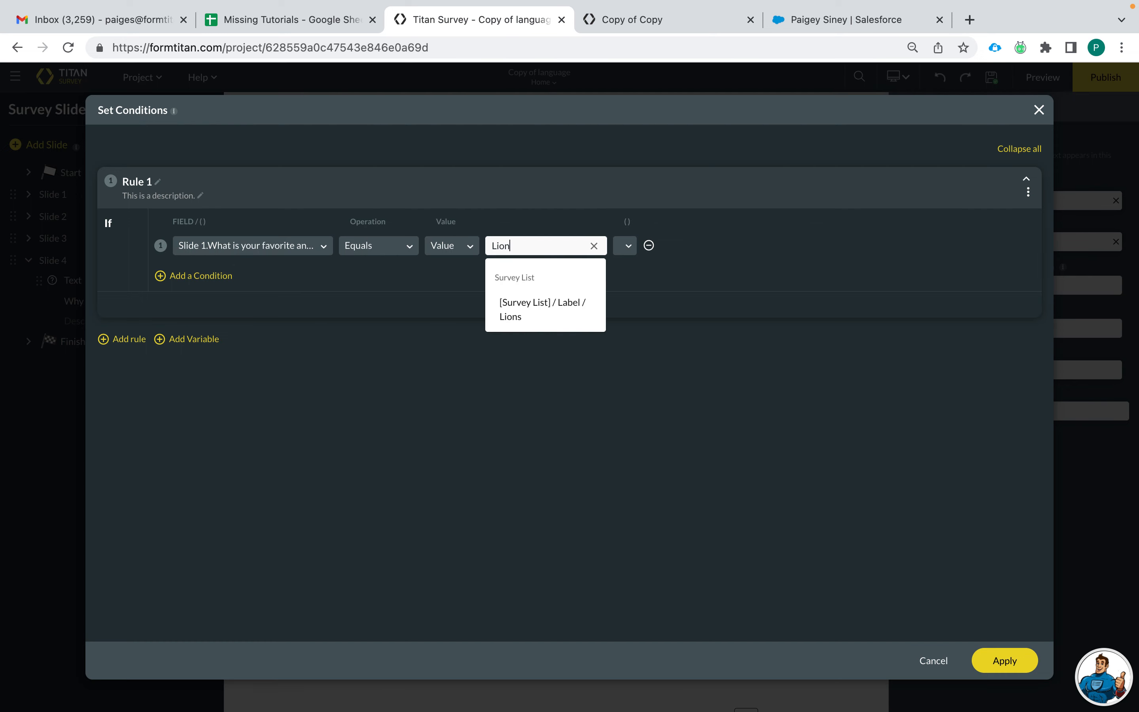
pyautogui.click(513, 303)
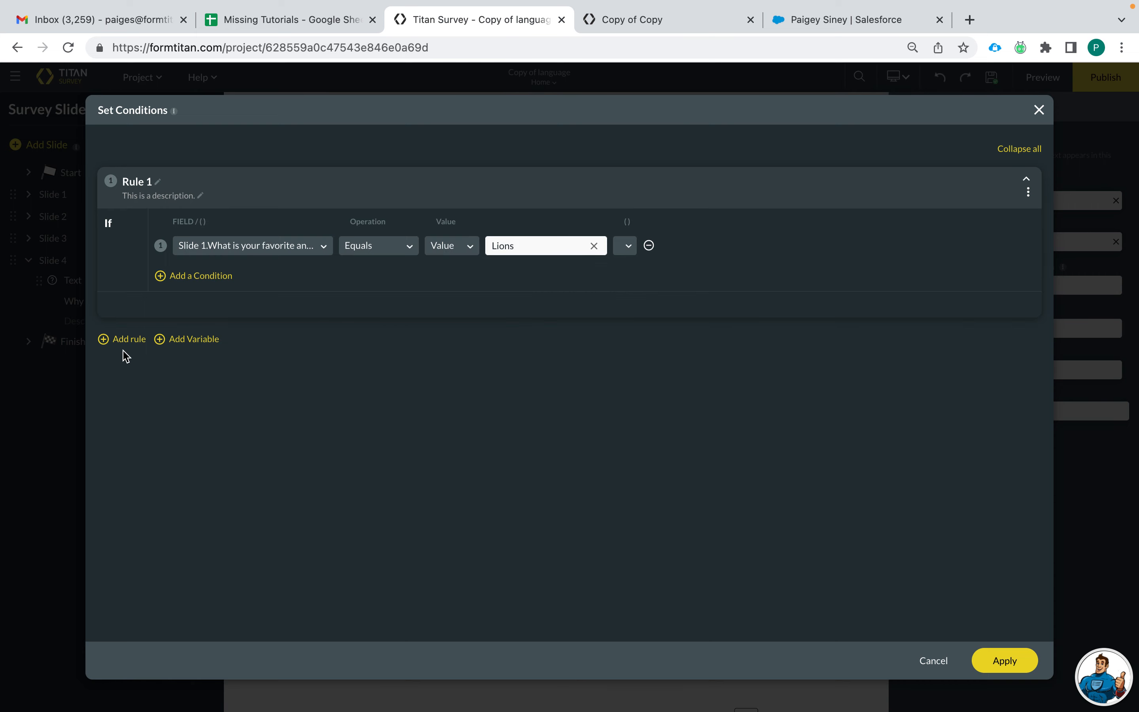
# - Add a second rule and set its field to "Slide 1.What is your favorite animal? / Label"
pyautogui.click(114, 339)
pyautogui.click(261, 404)
pyautogui.write('w')
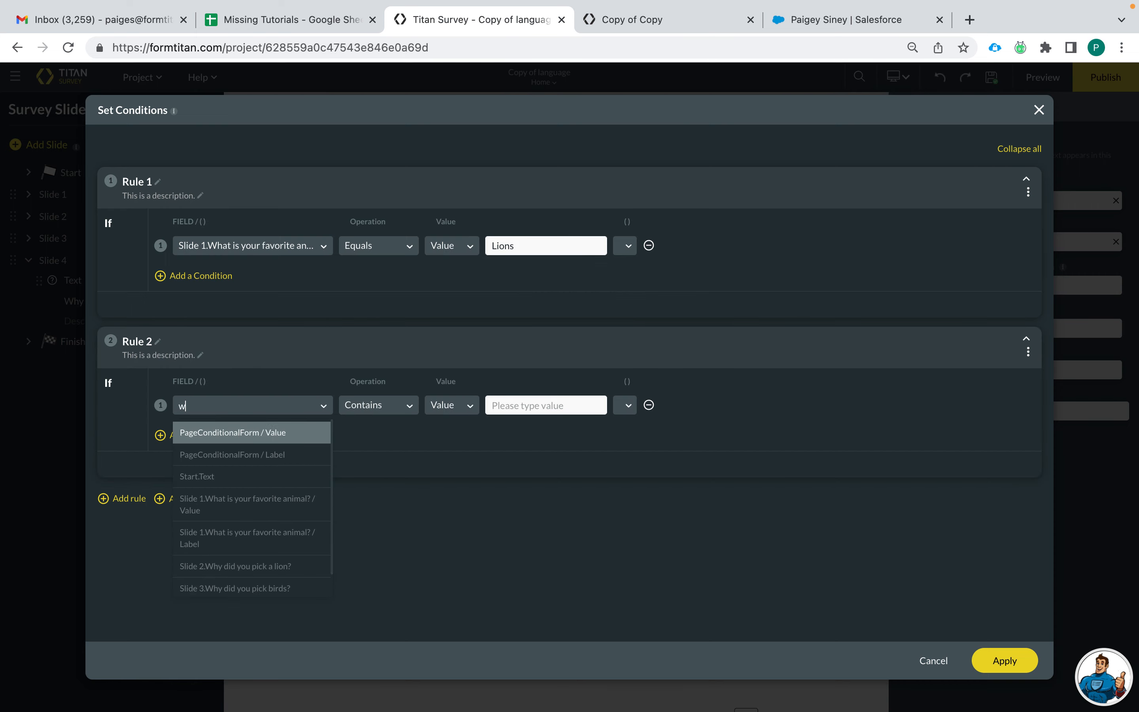
pyautogui.write('hat')
pyautogui.click(283, 469)
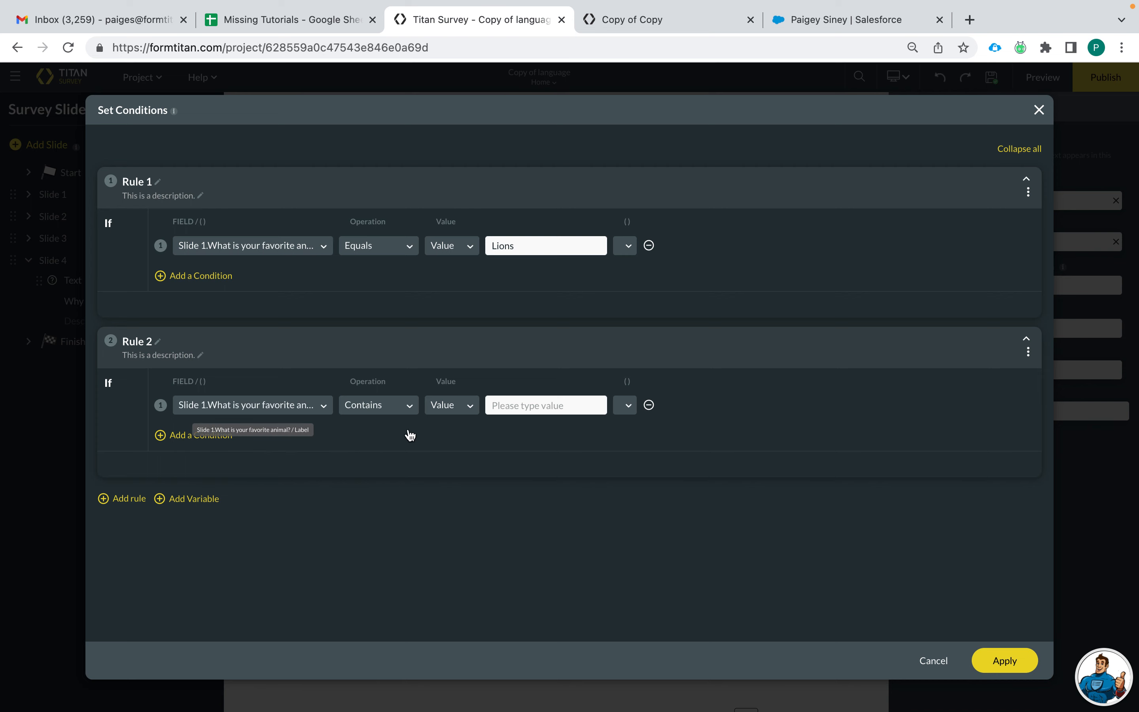
# - Set Rule 2's operation to Equals and its comparison value to the survey list label Birds
pyautogui.click(388, 409)
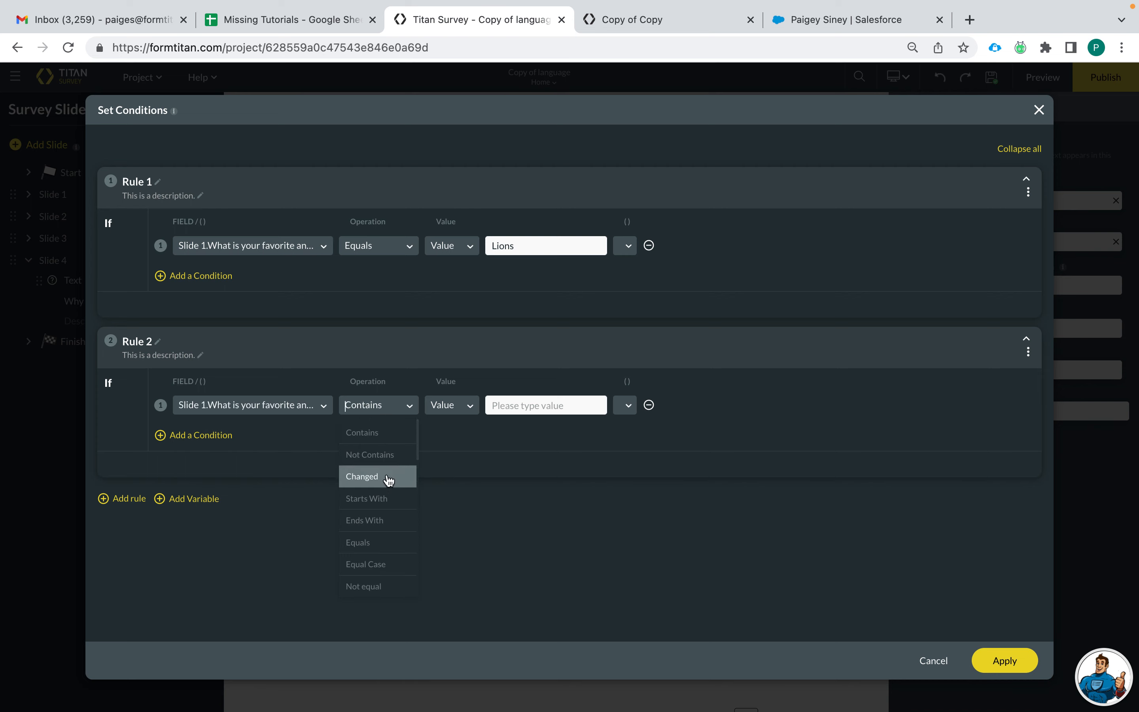
pyautogui.write('eq')
pyautogui.click(390, 430)
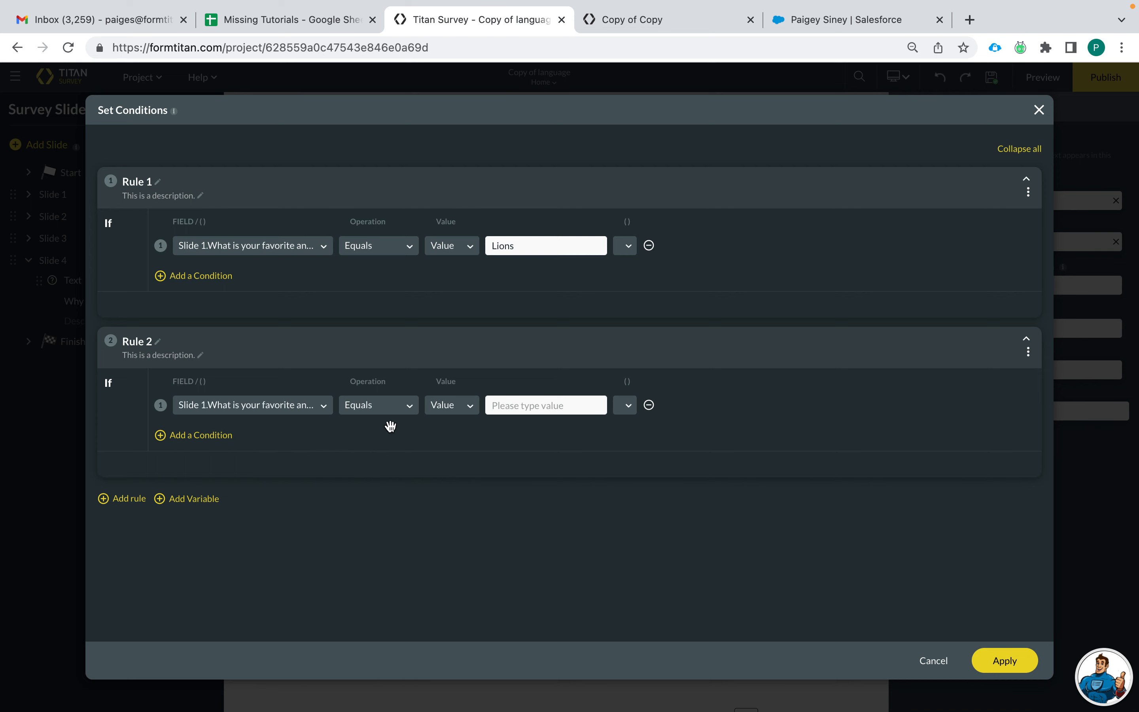
pyautogui.click(519, 403)
pyautogui.write('Bi')
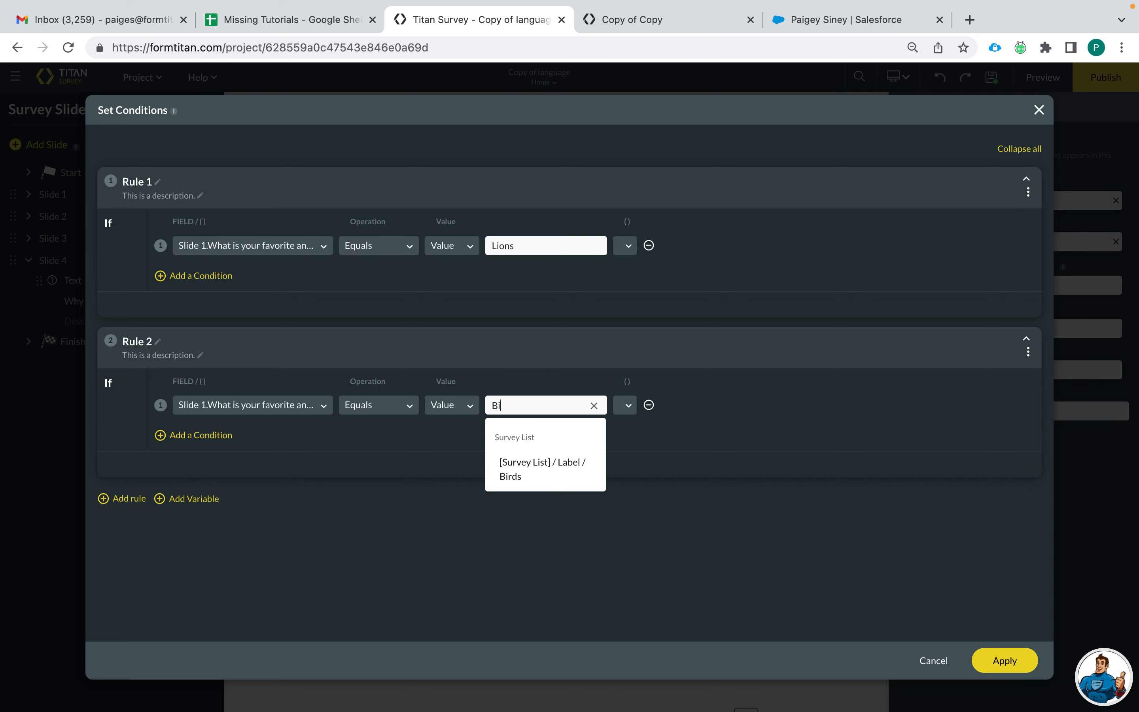
pyautogui.click(570, 473)
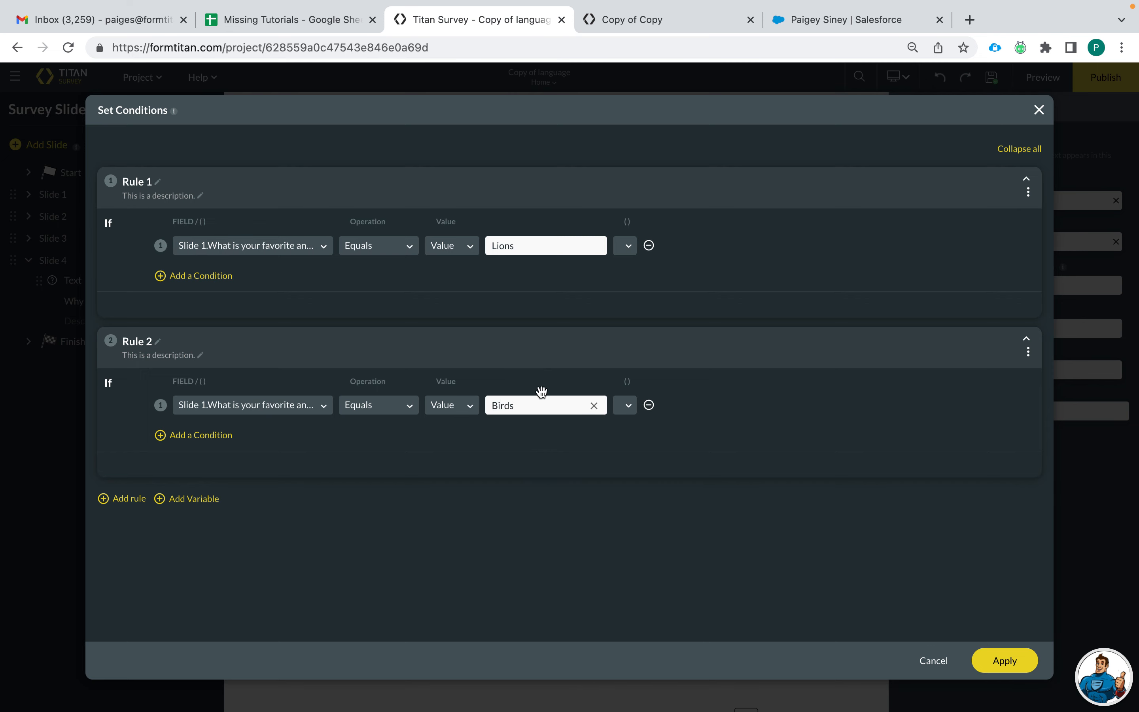
# - Add a third rule and set its field to "Slide 1.What is your favorite animal? / Label"
pyautogui.click(124, 501)
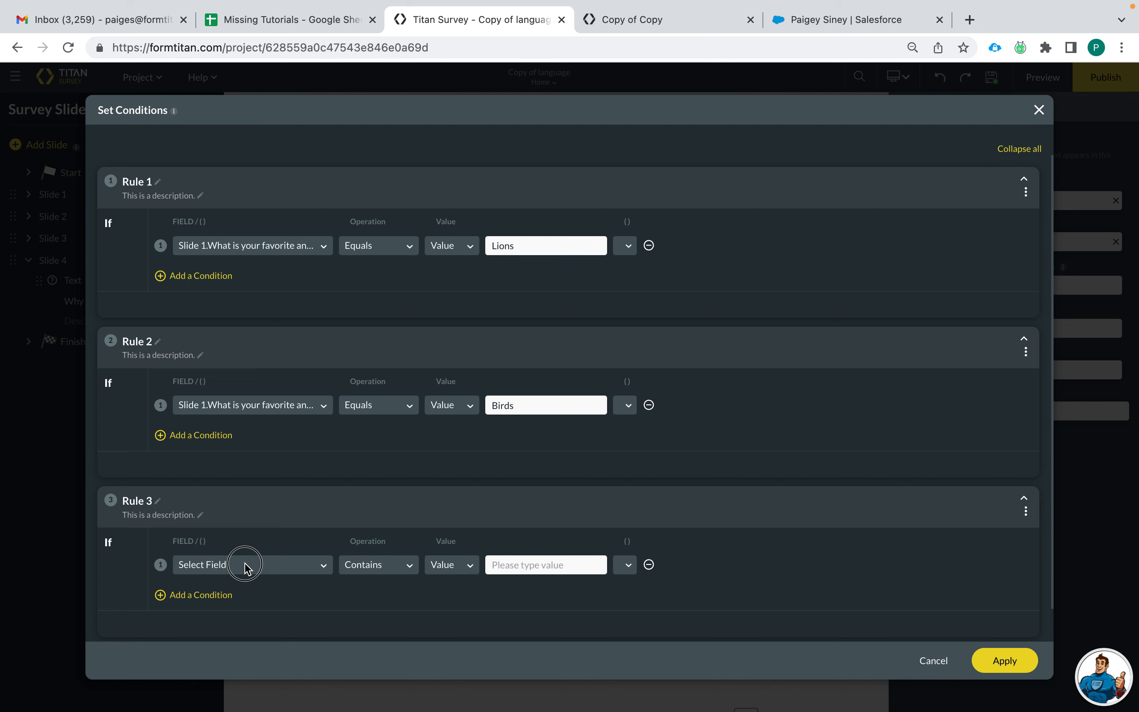
pyautogui.click(245, 564)
pyautogui.write('what')
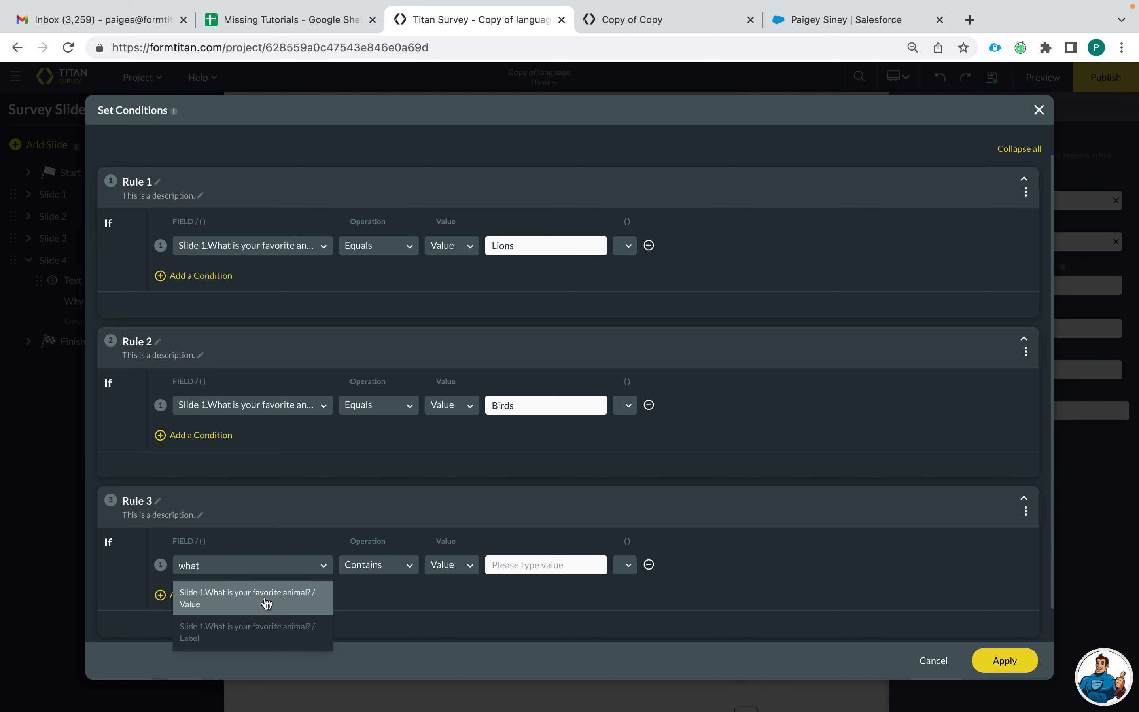
pyautogui.click(266, 637)
# - Set Rule 3's condition to Equals the survey list label Fish and apply the condition rules
pyautogui.click(374, 570)
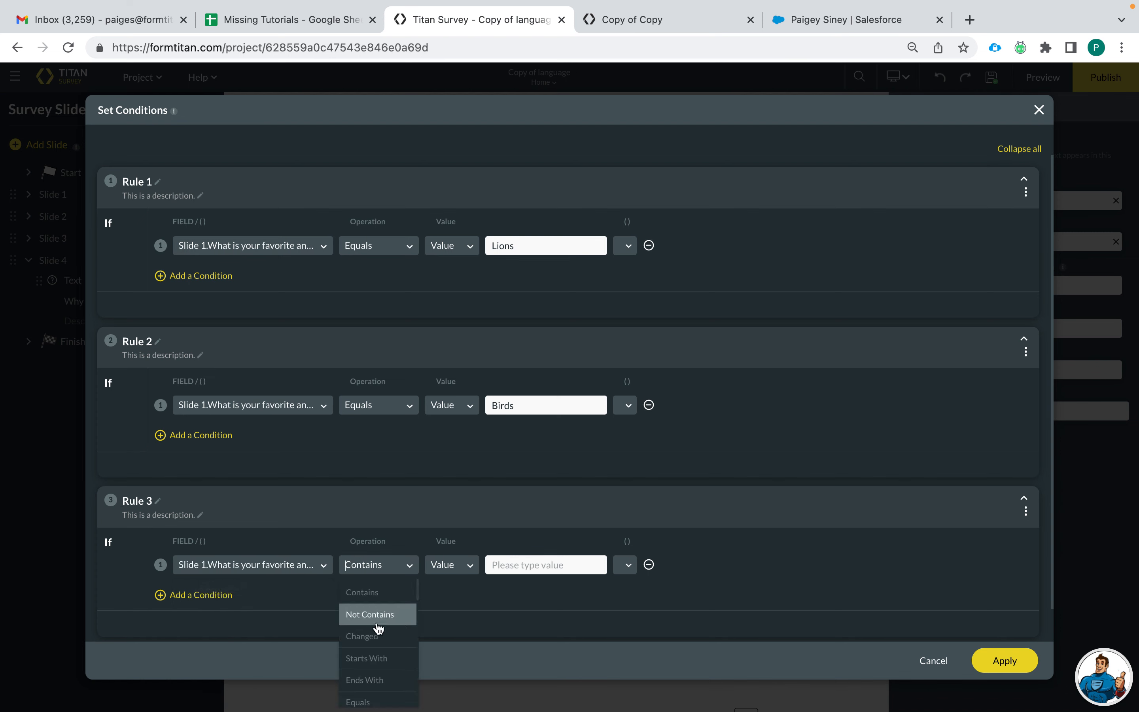
pyautogui.click(391, 569)
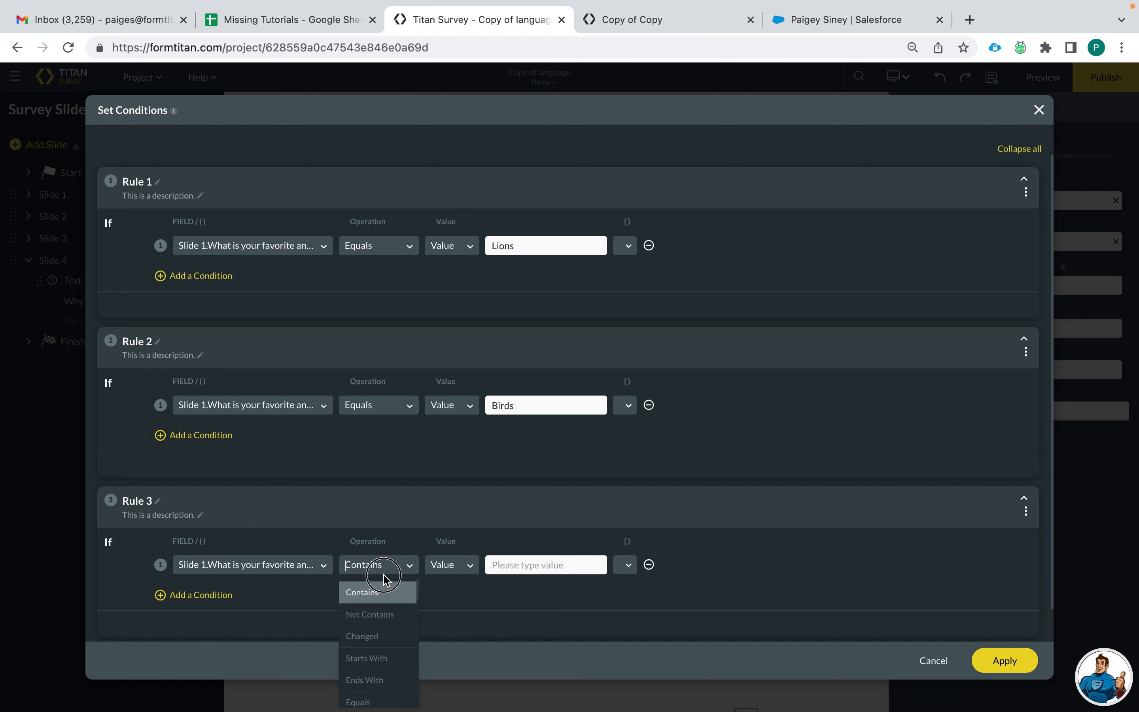
pyautogui.click(373, 702)
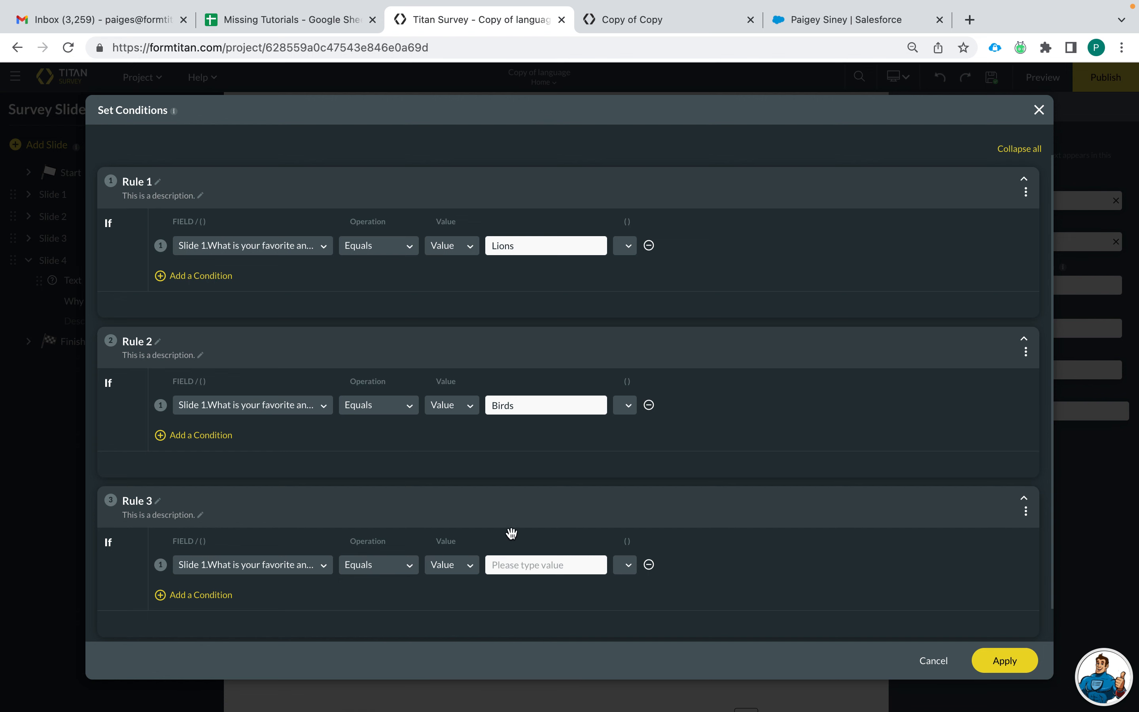
pyautogui.click(522, 562)
pyautogui.write('Fis')
pyautogui.click(523, 621)
pyautogui.click(1007, 662)
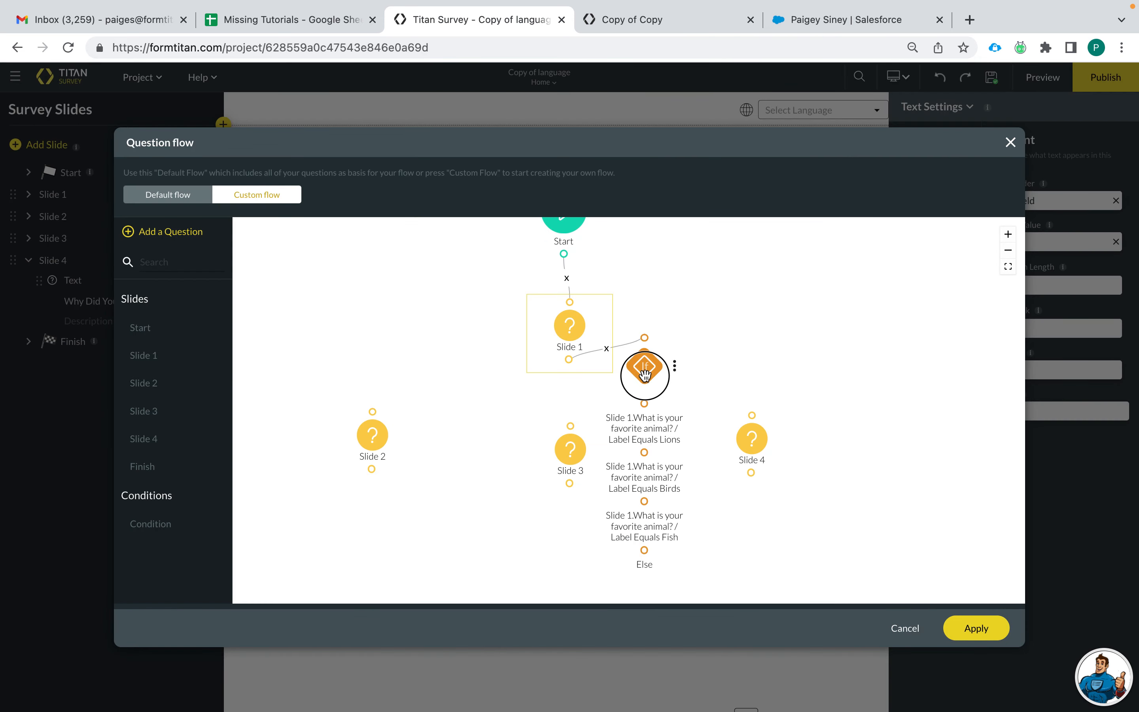
# - Place the If condition below Slide 1 with Slide 2 beside it, and connect the Lions branch to Slide 2
pyautogui.moveTo(646, 374); pyautogui.dragTo(445, 438)
pyautogui.moveTo(372, 435); pyautogui.dragTo(566, 528)
pyautogui.scroll(-2, 324, 377)
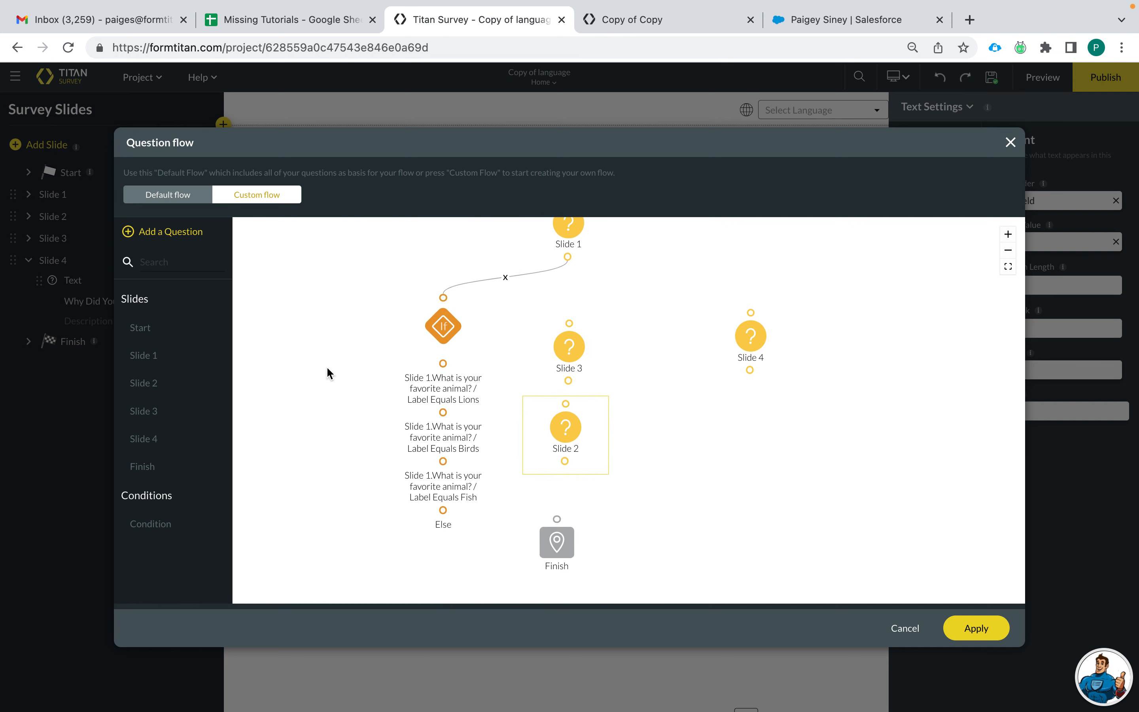
pyautogui.moveTo(559, 350); pyautogui.dragTo(657, 523)
pyautogui.moveTo(560, 423); pyautogui.dragTo(576, 339)
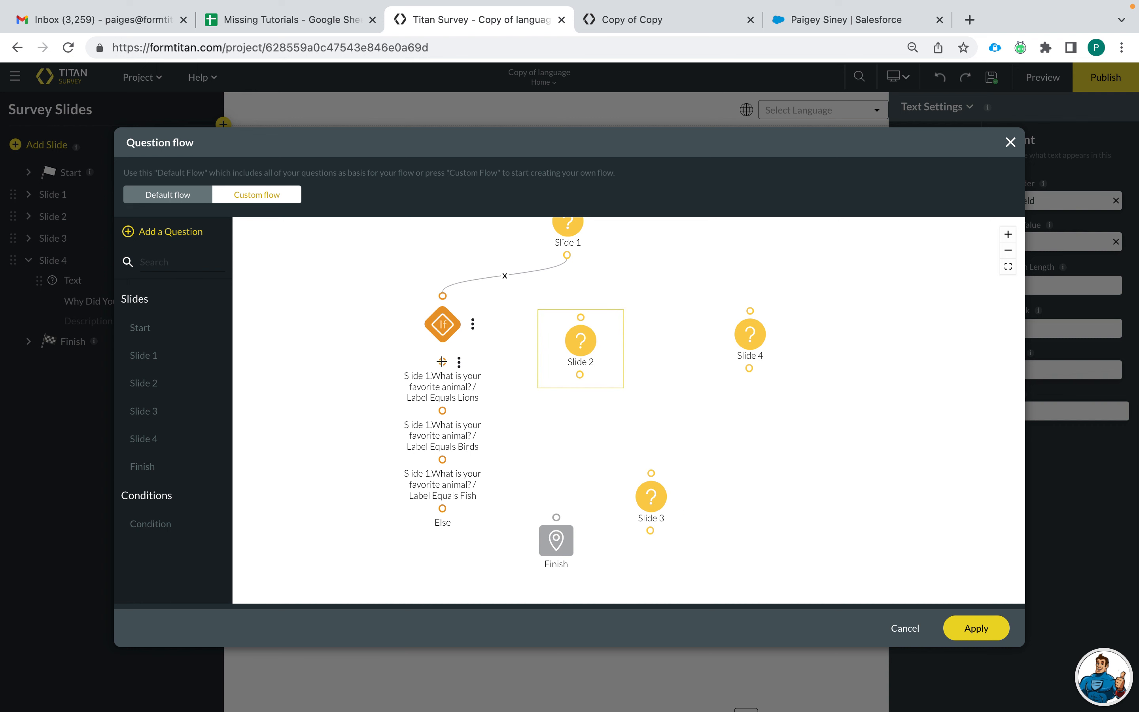
pyautogui.moveTo(441, 361); pyautogui.dragTo(565, 346)
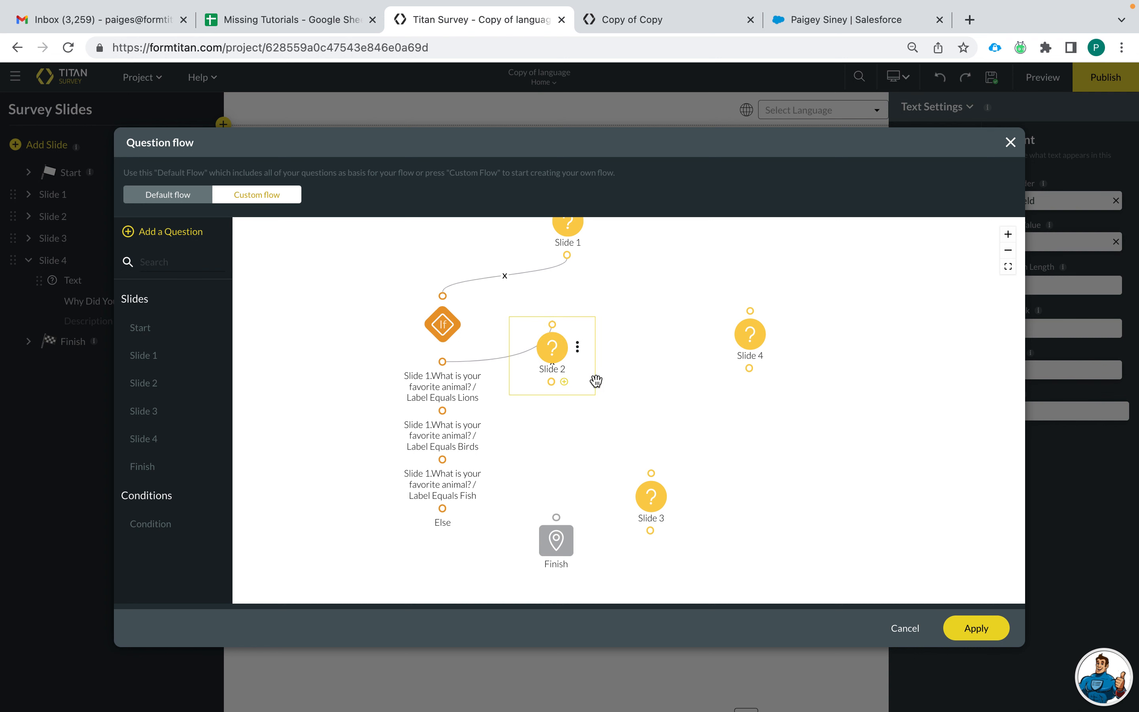
# - Stagger Slide 3 and Slide 4 diagonally below Slide 2, and connect the Birds branch to Slide 3 and the Fish branch to Slide 4
pyautogui.click(750, 333)
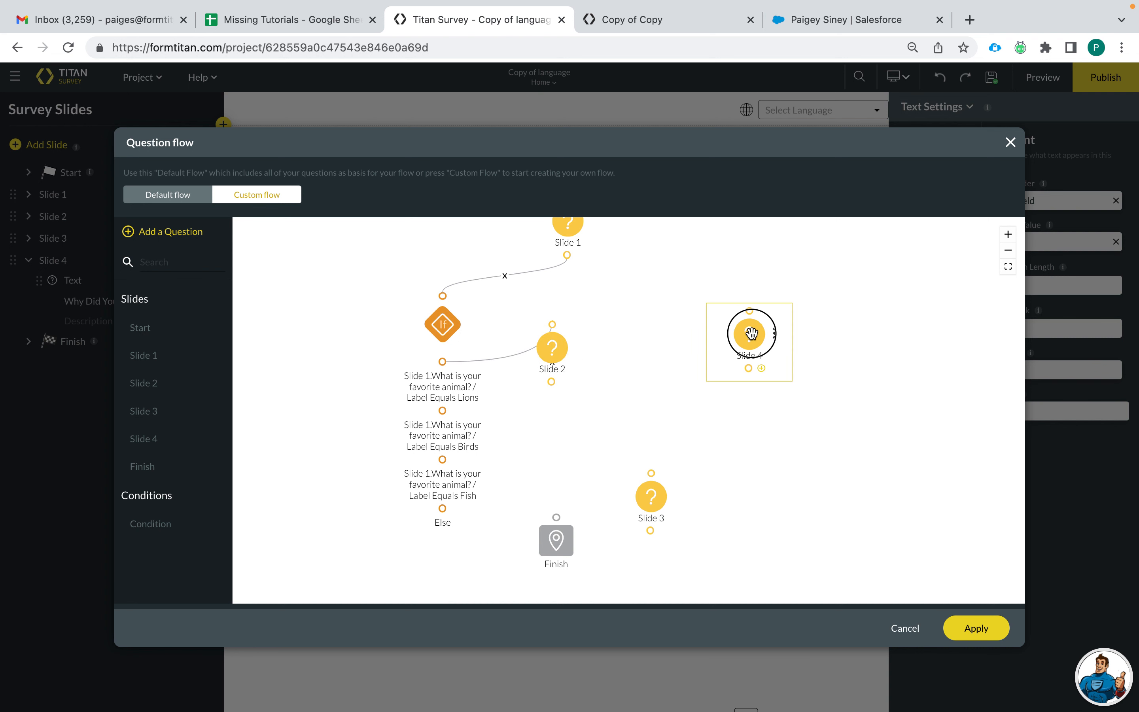
pyautogui.moveTo(751, 334); pyautogui.dragTo(776, 482)
pyautogui.moveTo(653, 494); pyautogui.dragTo(636, 405)
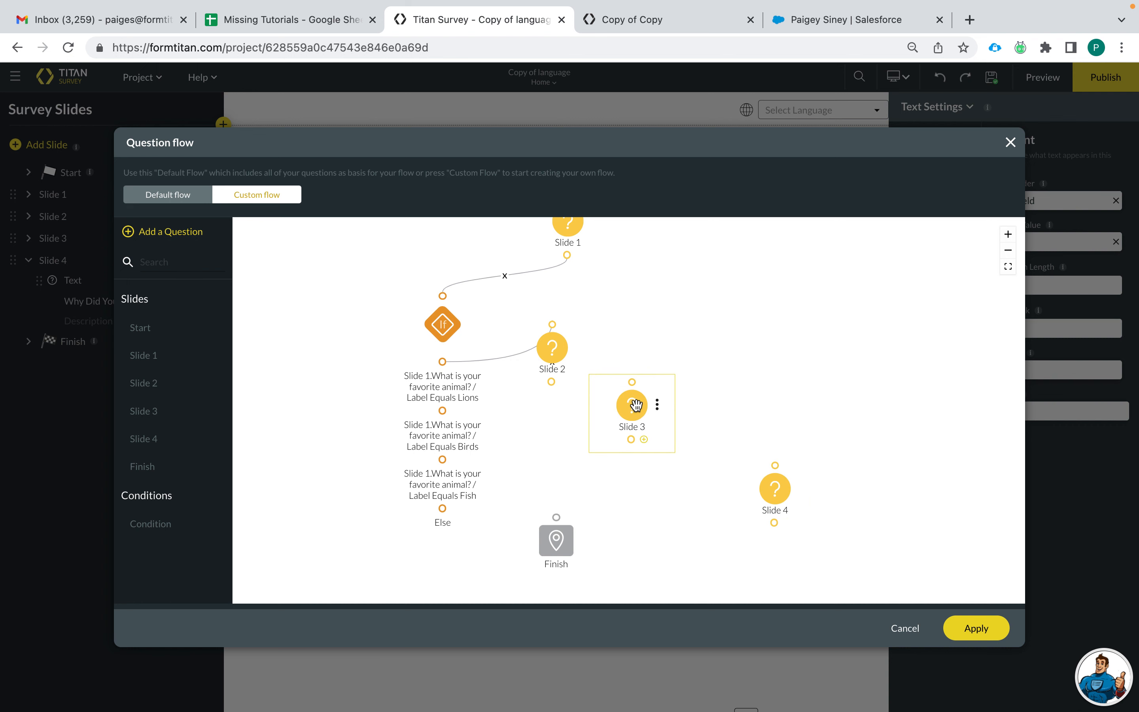
pyautogui.moveTo(775, 487); pyautogui.dragTo(711, 475)
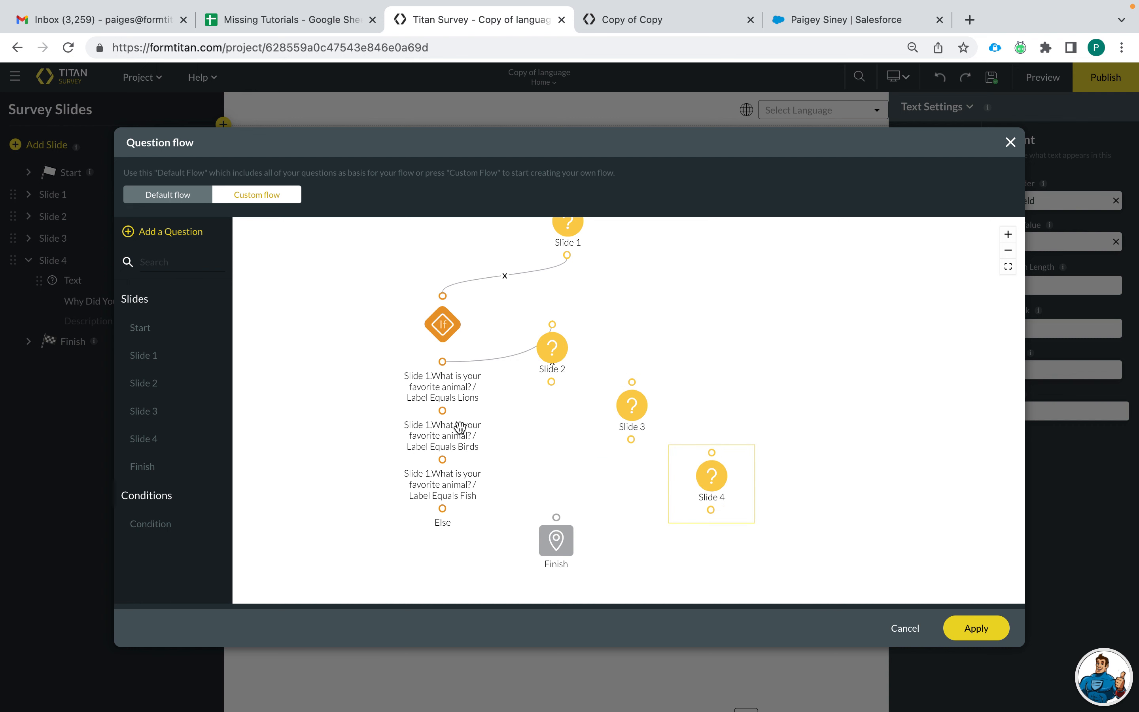
pyautogui.moveTo(443, 410); pyautogui.dragTo(631, 382)
pyautogui.moveTo(443, 459); pyautogui.dragTo(707, 453)
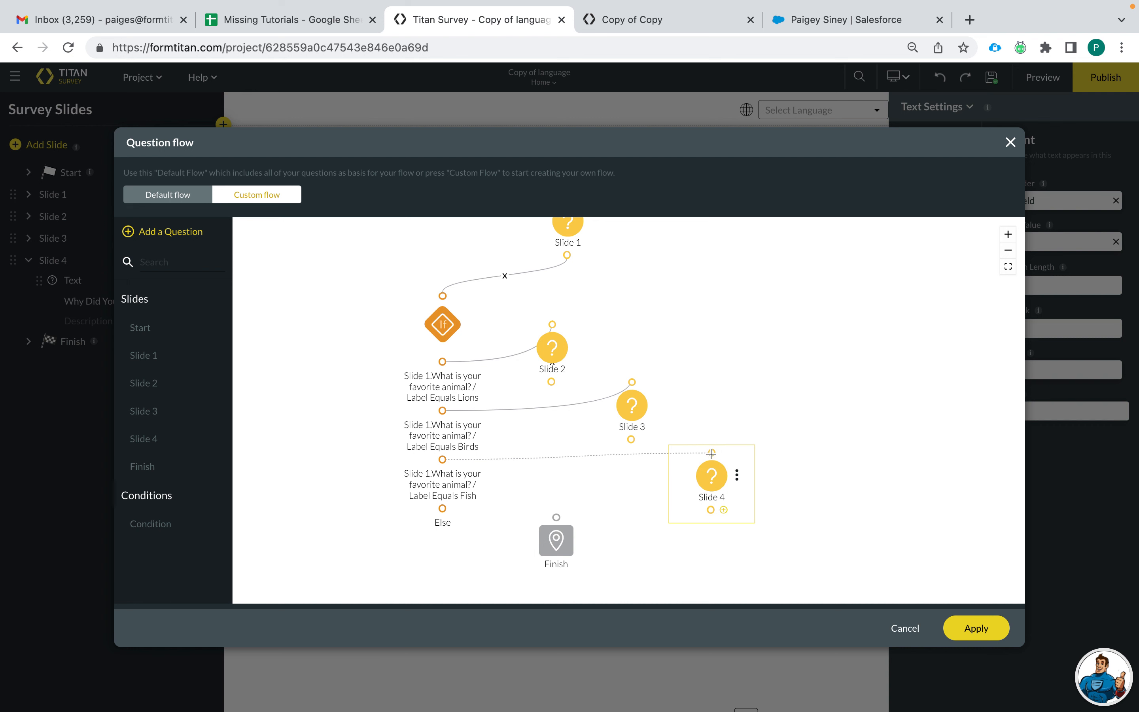
# - Move Finish below the slides and connect Slide 2, Slide 3 and Slide 4 to it
pyautogui.moveTo(552, 529); pyautogui.dragTo(554, 561)
pyautogui.moveTo(386, 562); pyautogui.dragTo(380, 493)
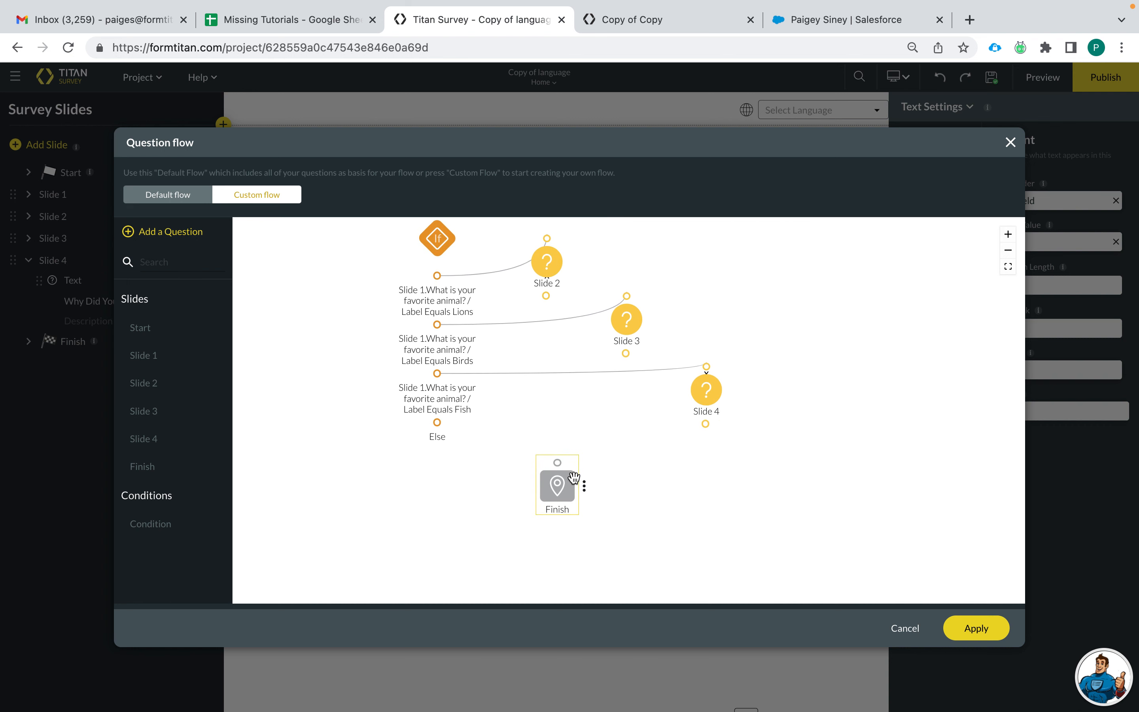
pyautogui.moveTo(573, 474); pyautogui.dragTo(575, 500)
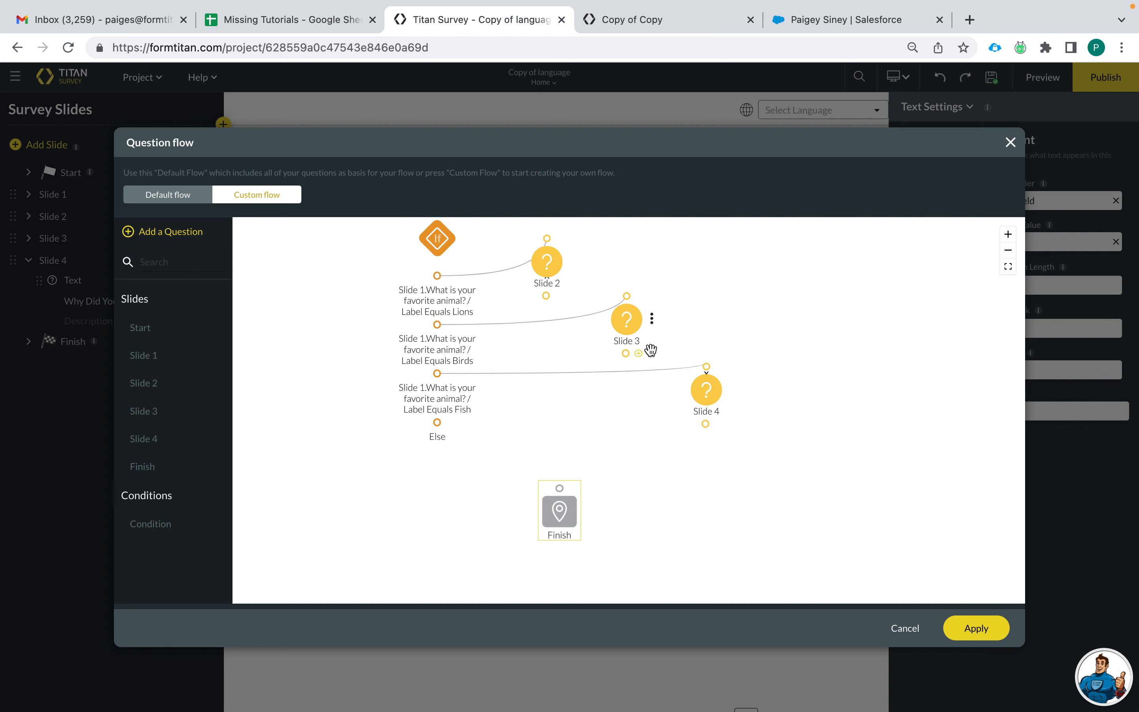
pyautogui.moveTo(546, 296); pyautogui.dragTo(559, 490)
pyautogui.moveTo(559, 263)
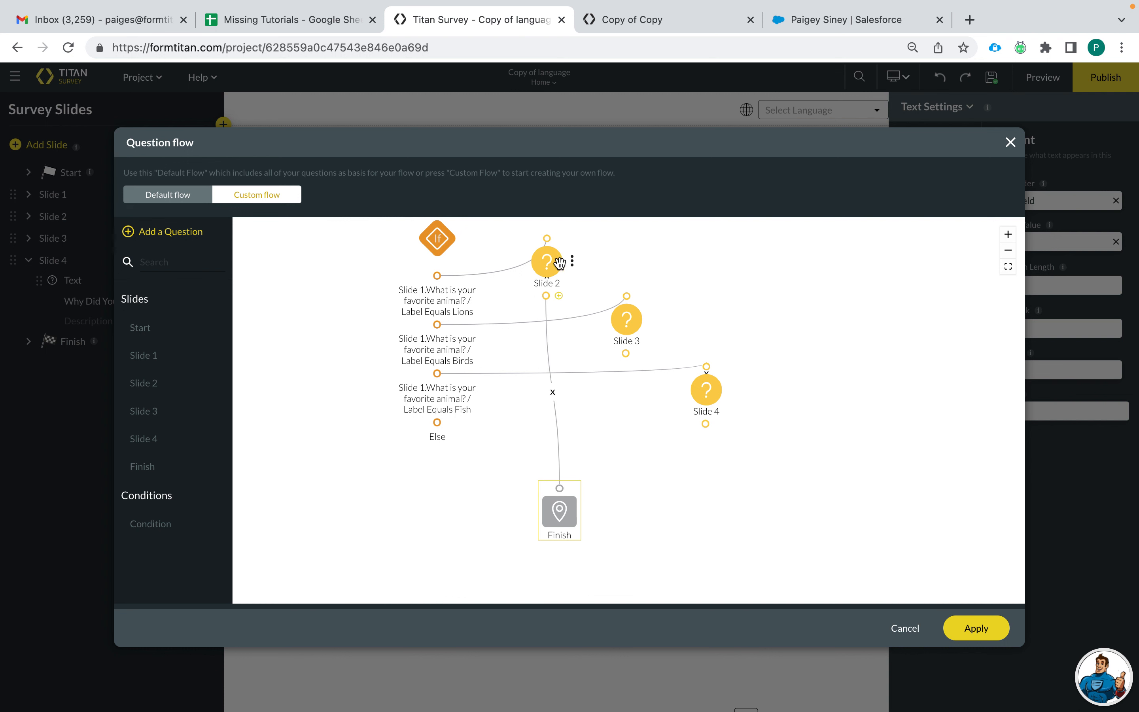
pyautogui.moveTo(626, 351)
pyautogui.moveTo(625, 353); pyautogui.dragTo(559, 490)
pyautogui.moveTo(691, 408)
pyautogui.moveTo(704, 421)
pyautogui.mouseDown()
pyautogui.moveTo(554, 468)
pyautogui.moveTo(561, 487)
pyautogui.mouseUp()
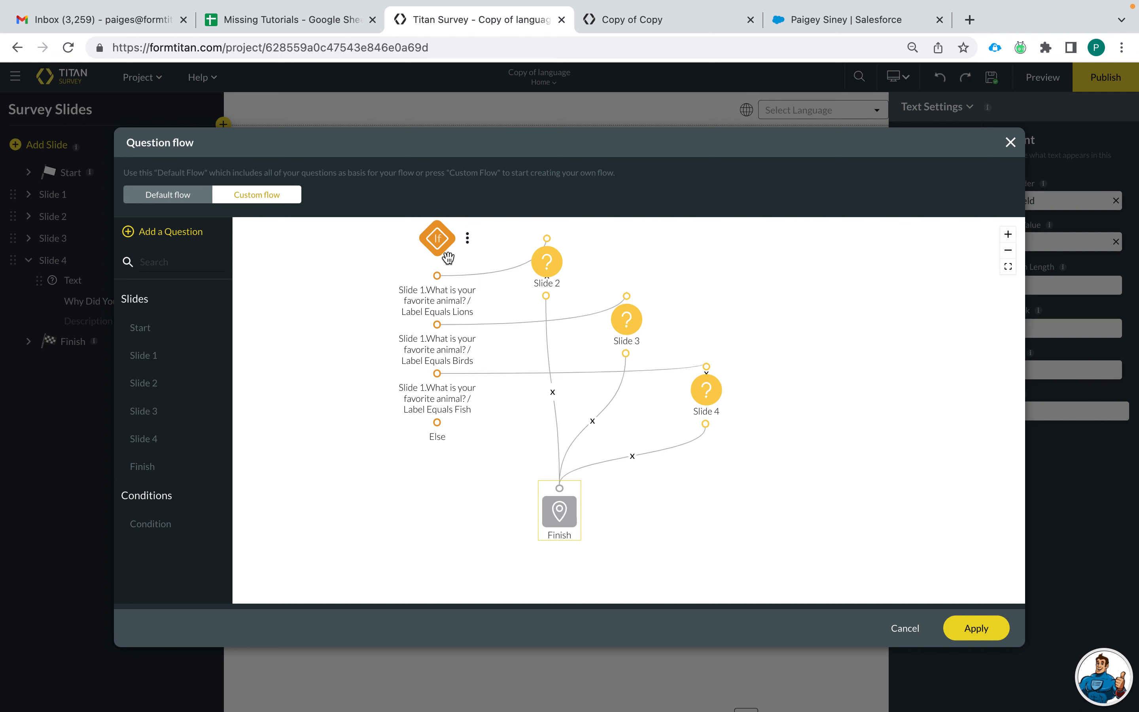
# - Connect the condition's Else branch to Finish and apply the custom question flow
pyautogui.moveTo(438, 423); pyautogui.dragTo(557, 486)
pyautogui.moveTo(313, 467); pyautogui.dragTo(338, 531)
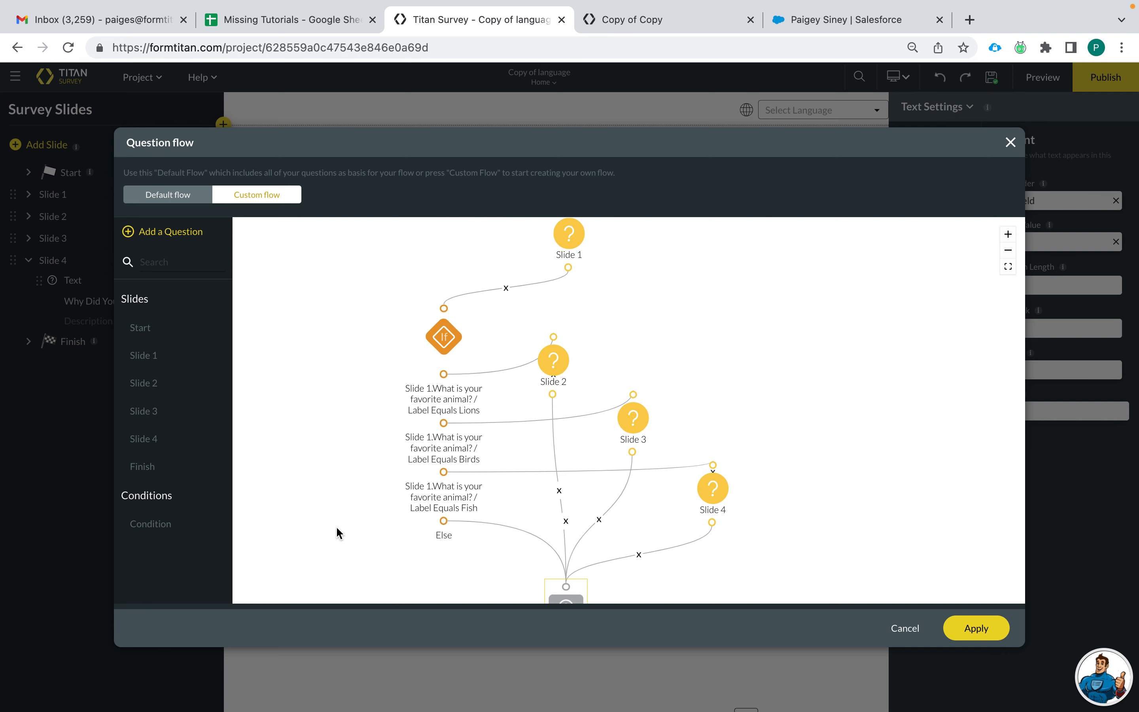
pyautogui.moveTo(346, 412); pyautogui.dragTo(352, 497)
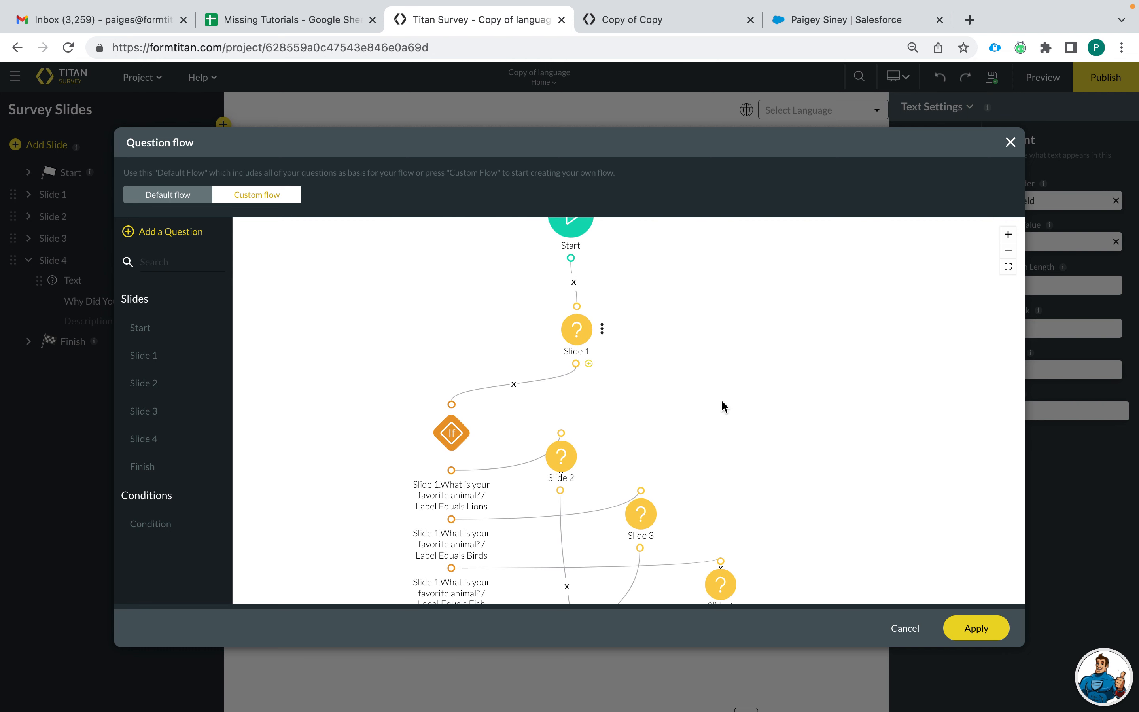
pyautogui.click(975, 629)
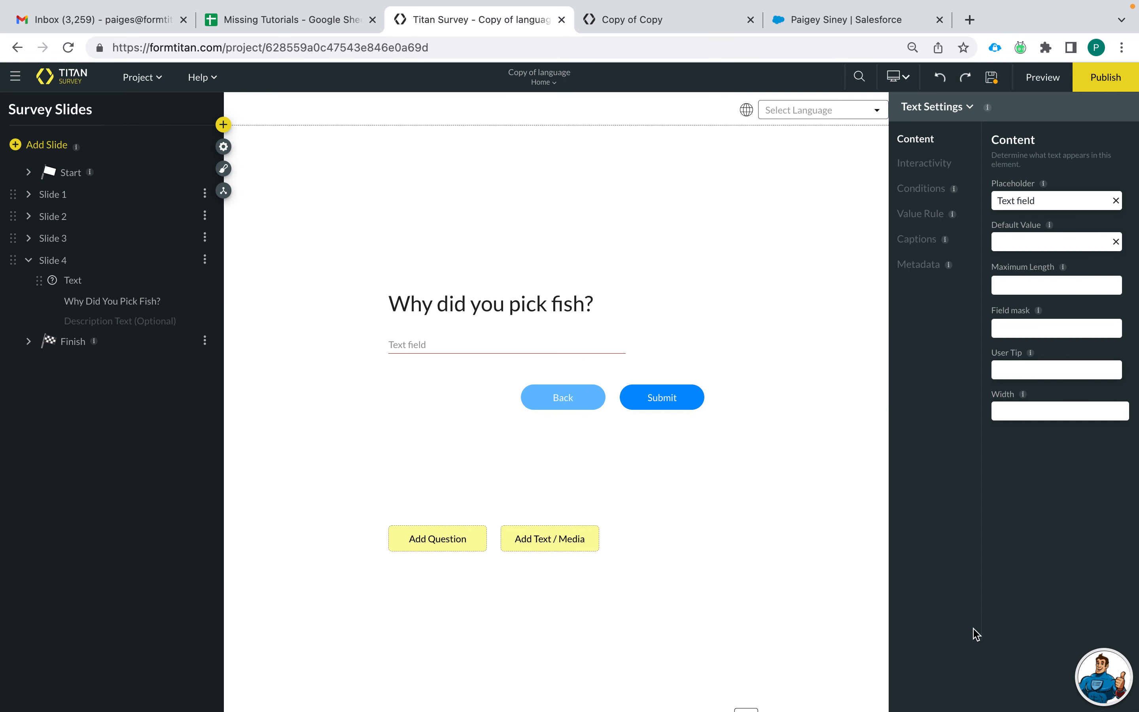
# - Open the survey preview, close the old "Copy of Copy" browser tab and launch the preview site
pyautogui.click(1051, 81)
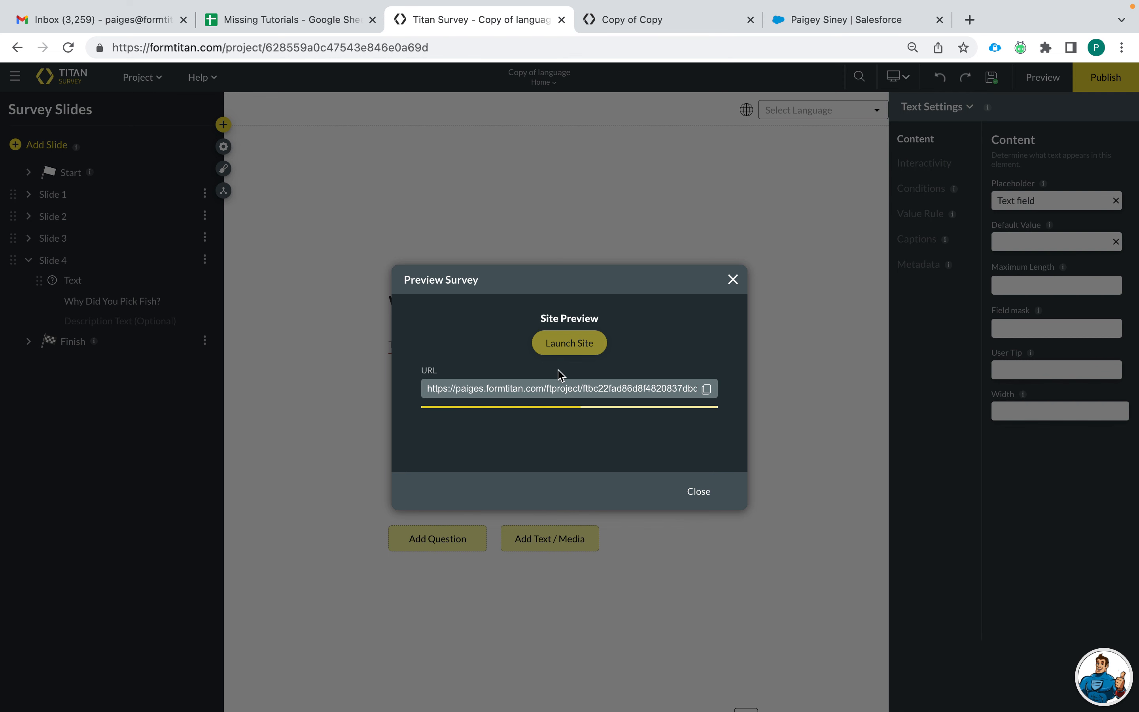
pyautogui.click(751, 20)
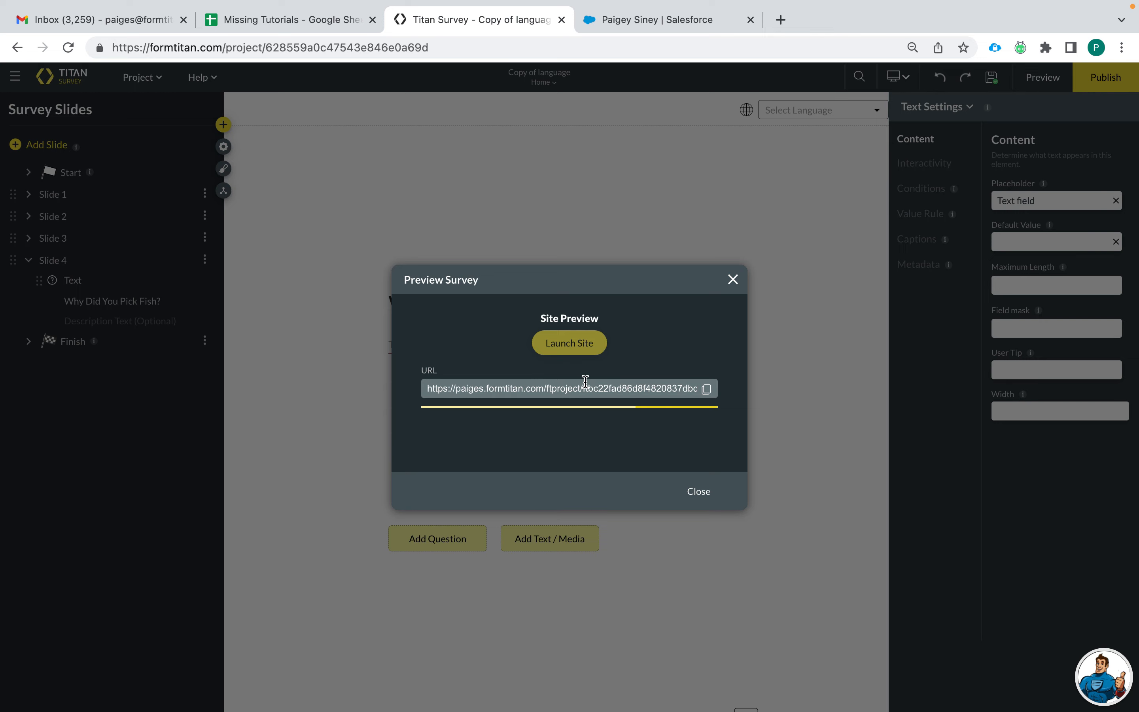
pyautogui.click(597, 349)
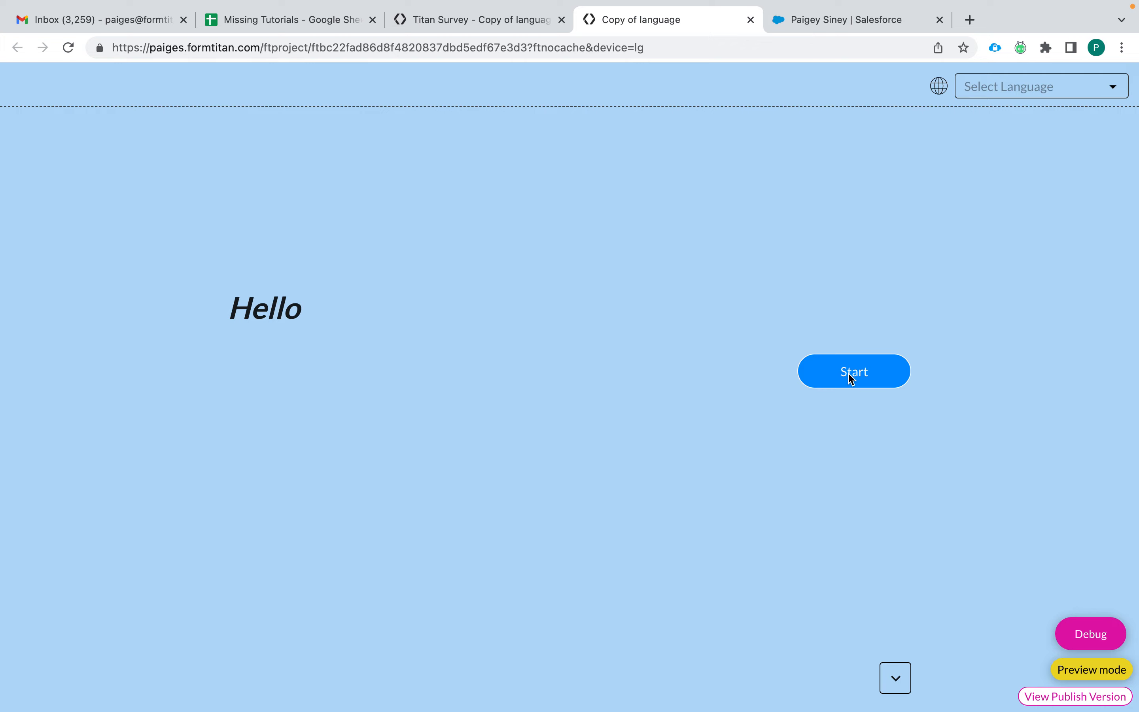
# - Start the previewed survey, choose Lions as the favorite animal and continue to the follow-up question
pyautogui.click(852, 376)
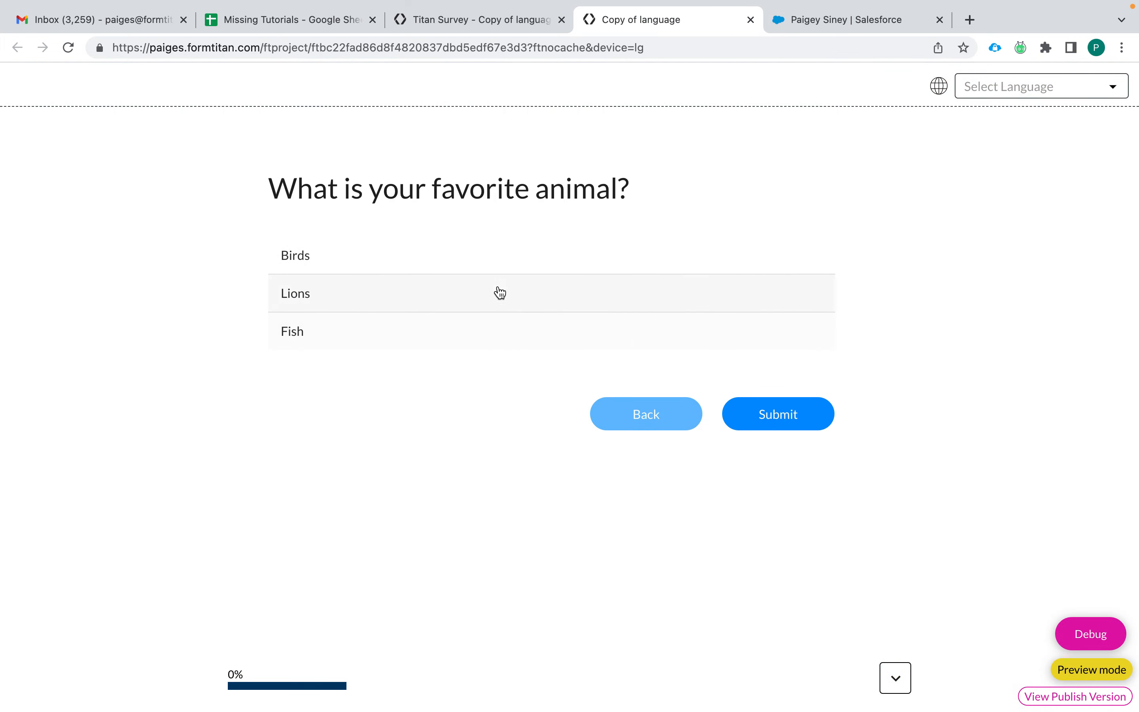
pyautogui.click(498, 306)
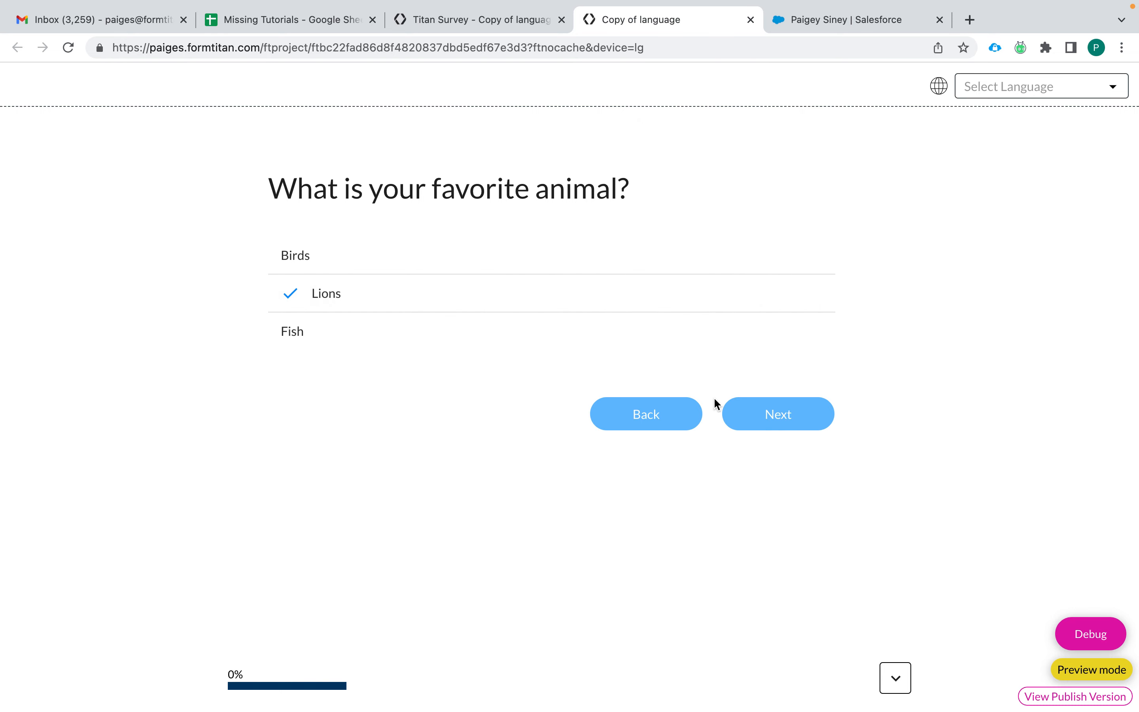
pyautogui.click(780, 425)
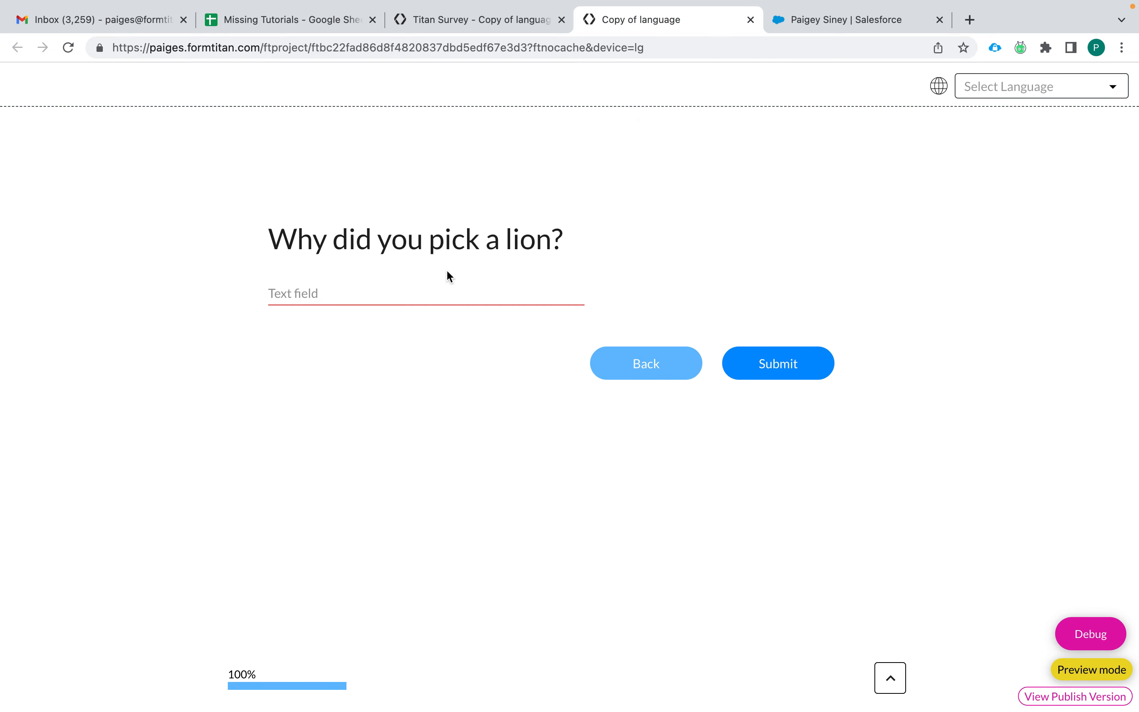
# - Enter an answer starting with "I" to the question "Why did you pick a lion?"
pyautogui.click(514, 295)
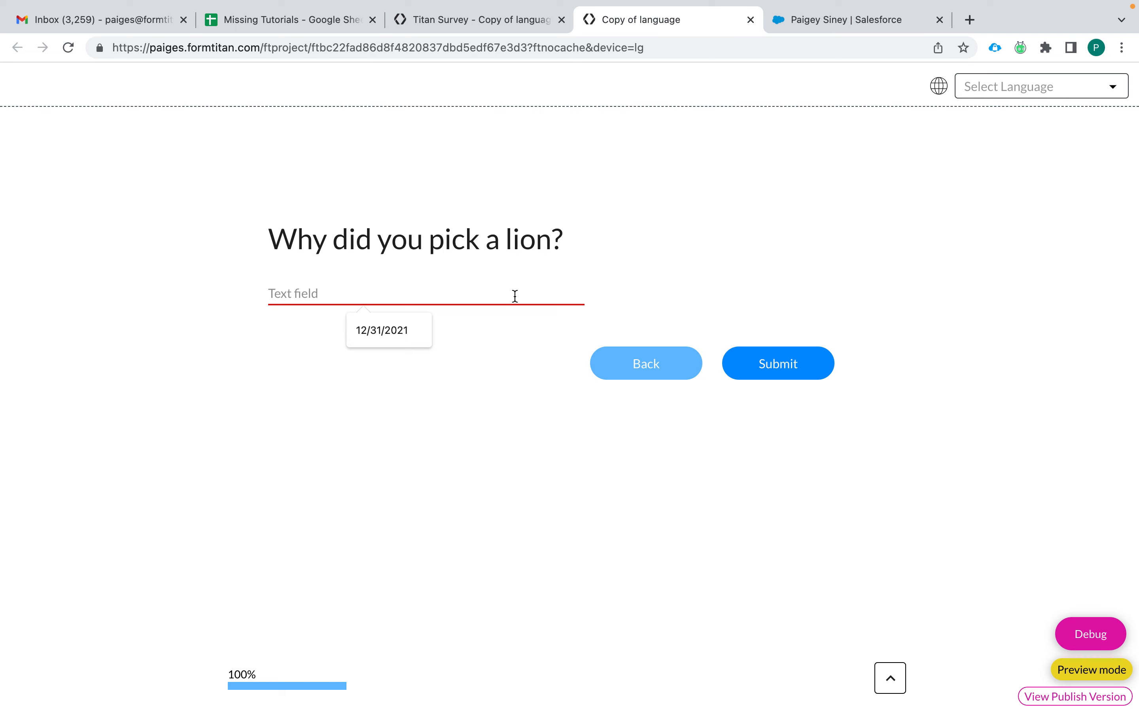
pyautogui.write('I')
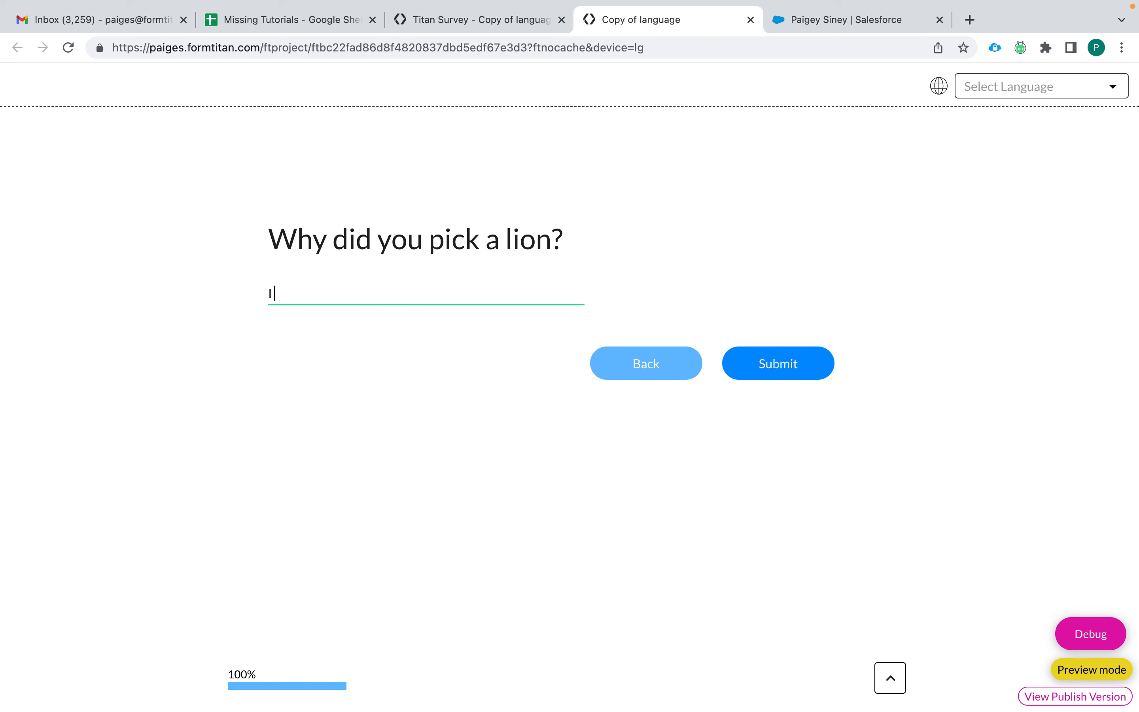